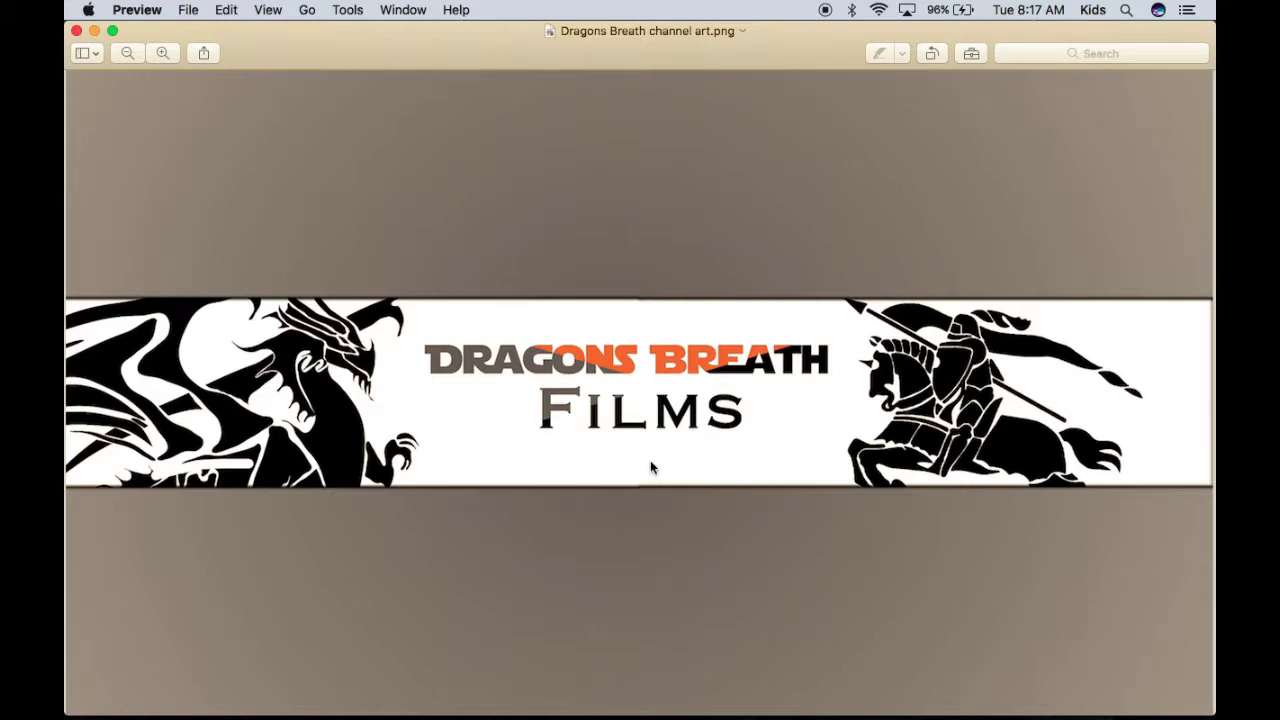
- Close the 'Dragons Breath channel art.png' window in Preview
{"action": "left_click", "coordinate": [76, 31]}
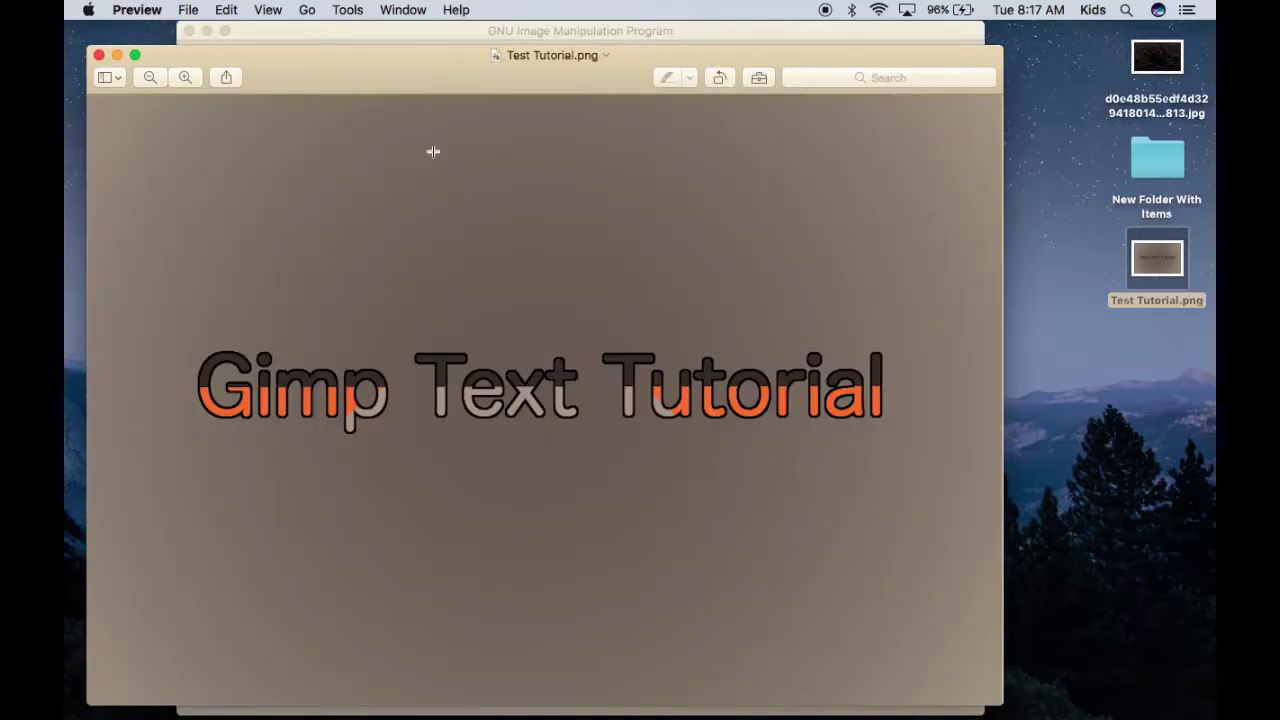
- Move the 'Test Tutorial.png' Preview window aside and close it
{"action": "left_click_drag", "start_coordinate": [369, 77], "coordinate": [482, 53]}
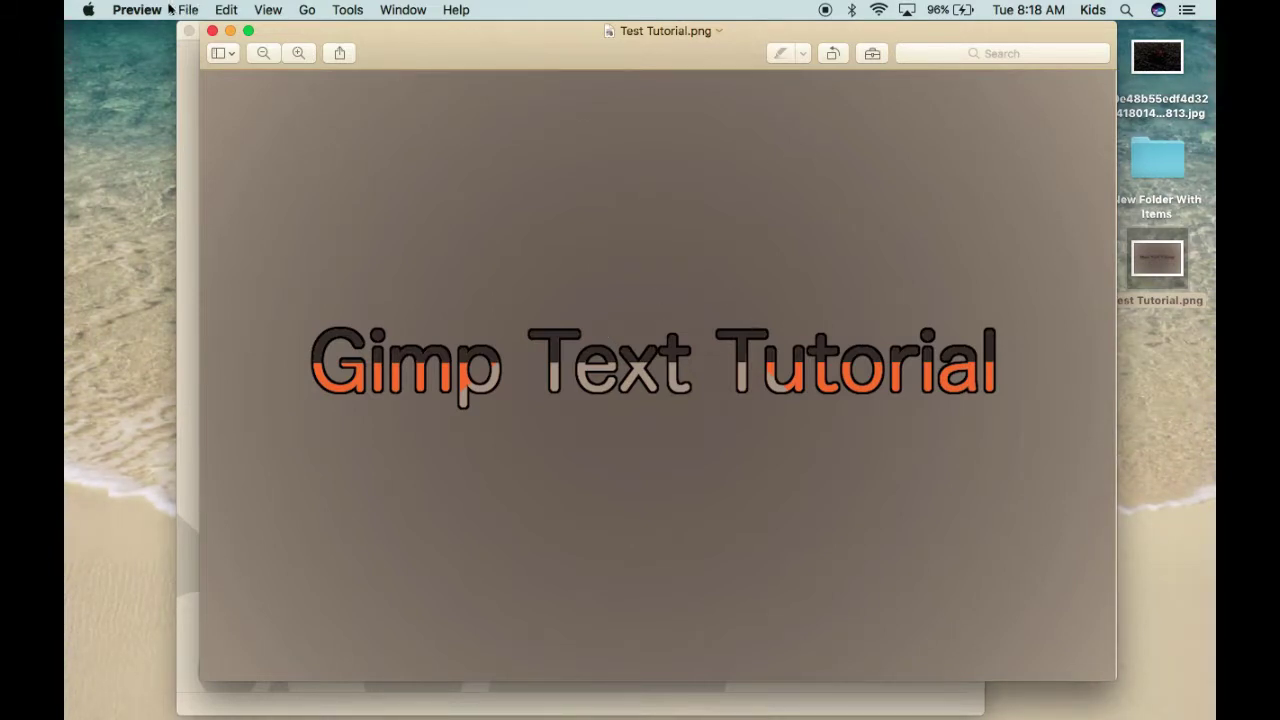
{"action": "left_click", "coordinate": [212, 31]}
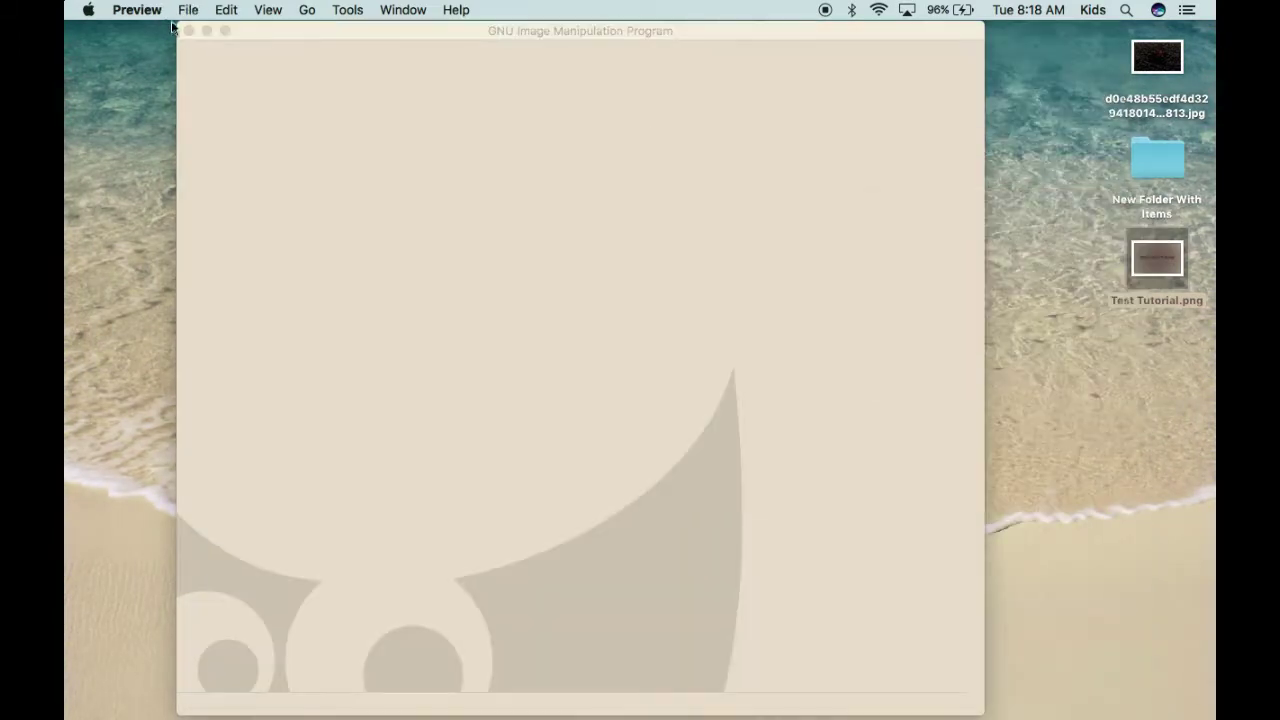
- Create a new 1080 × 720 px image in GIMP with File > New
{"action": "left_click", "coordinate": [292, 40]}
{"action": "left_click", "coordinate": [172, 10]}
{"action": "left_click", "coordinate": [190, 30]}
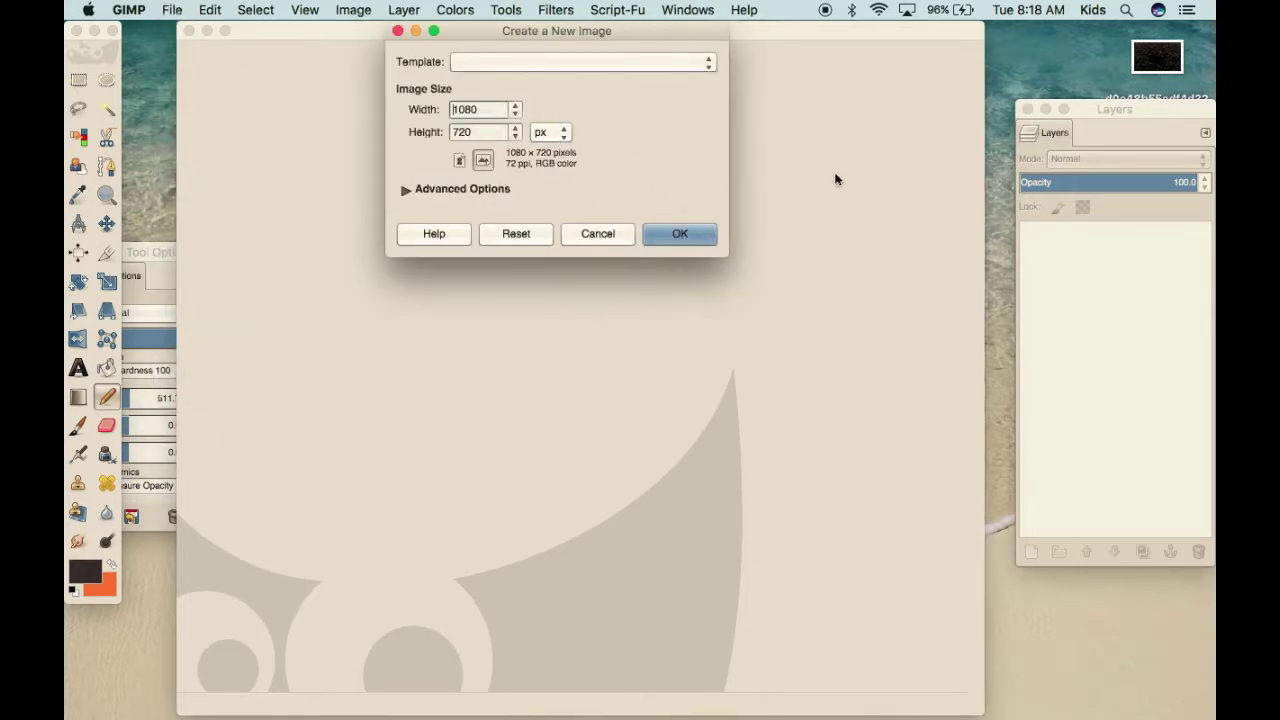
{"action": "left_click", "coordinate": [708, 236]}
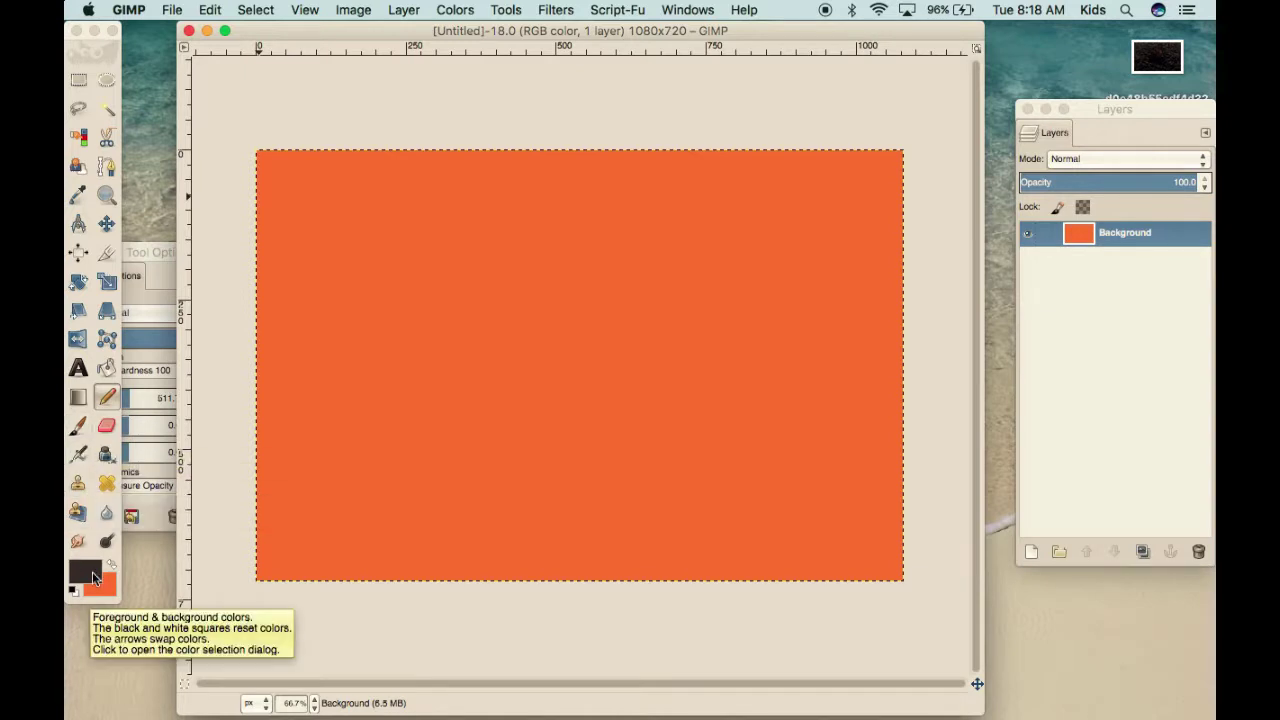
{"action": "left_click", "coordinate": [85, 572]}
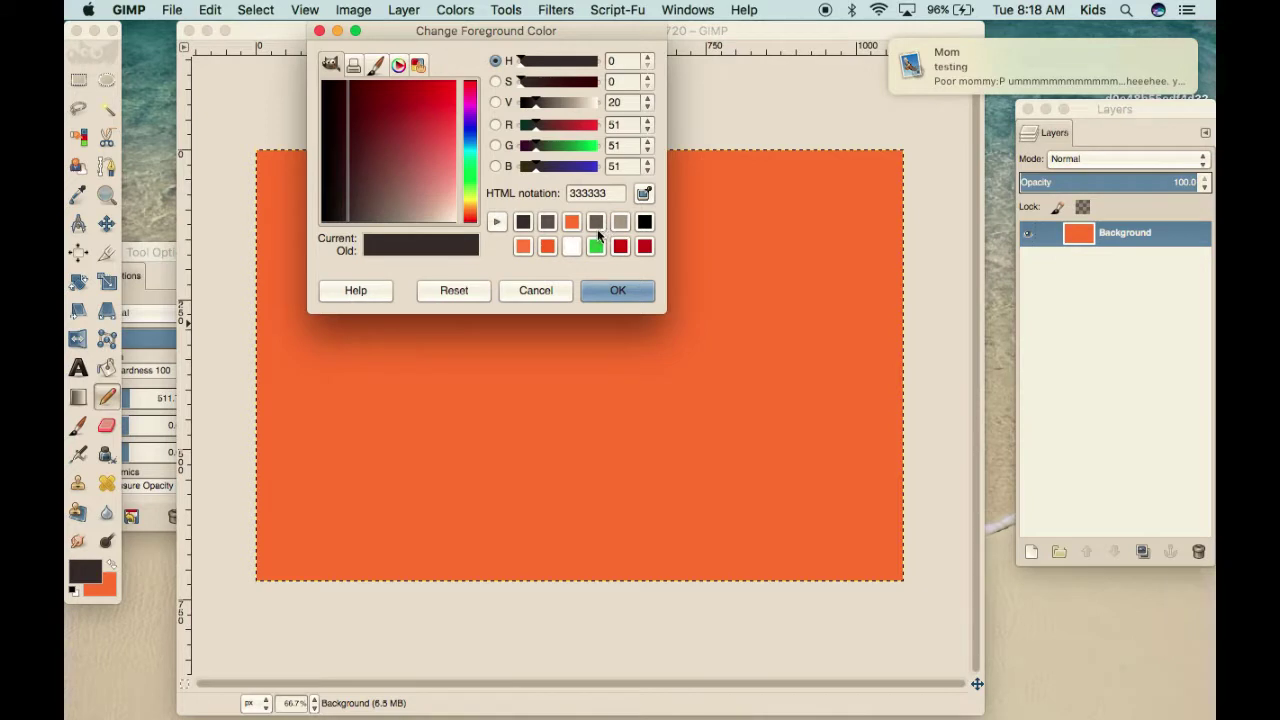
- Set the foreground colour to light grey ababab
{"action": "left_click", "coordinate": [596, 222]}
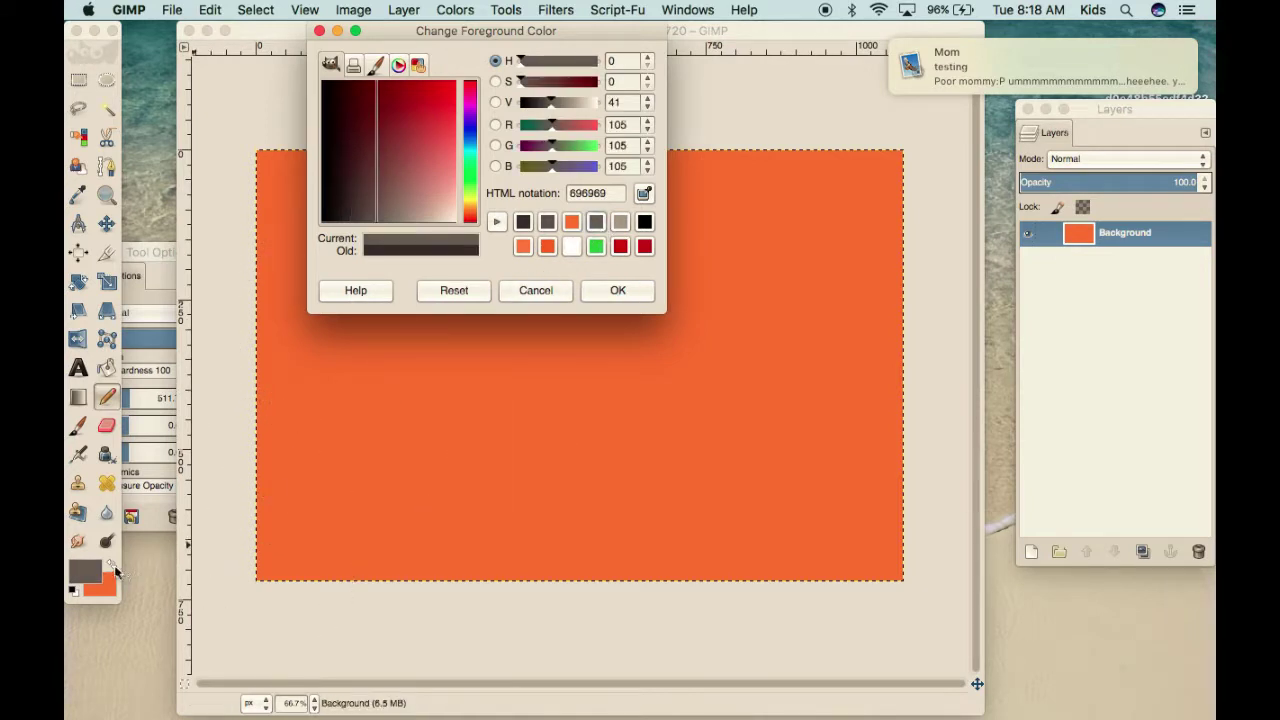
{"action": "left_click", "coordinate": [620, 221]}
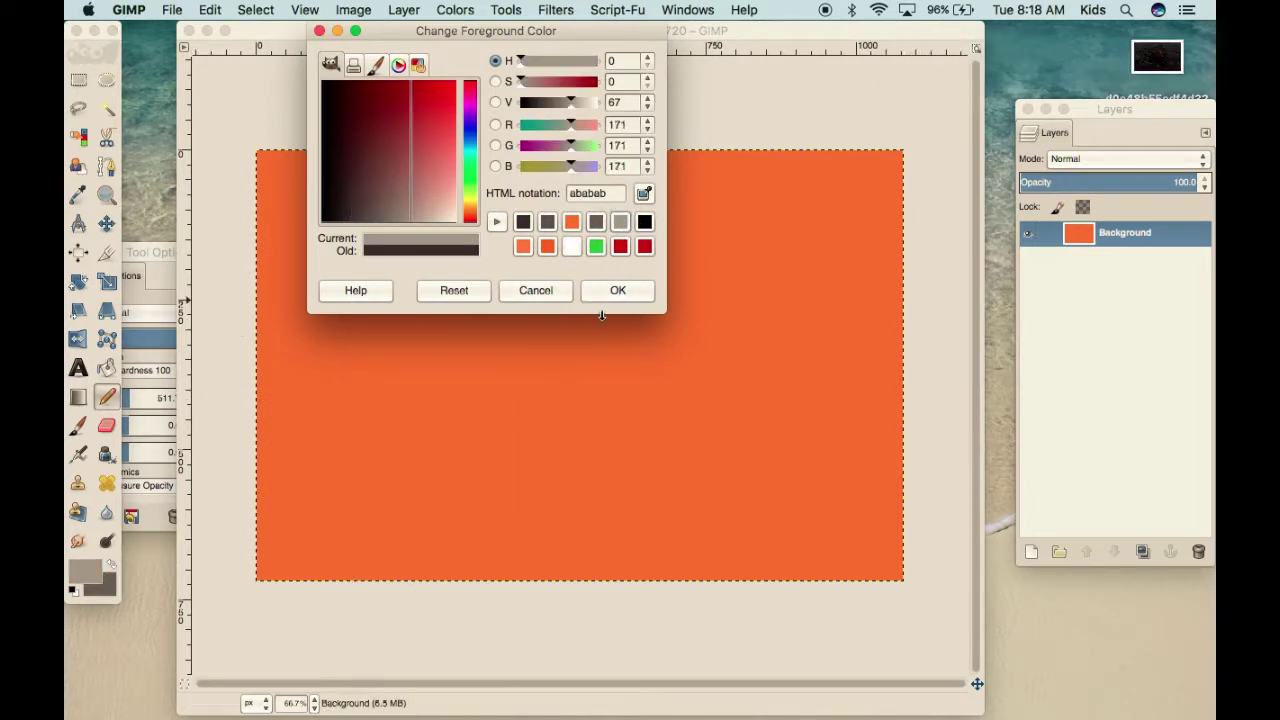
{"action": "left_click", "coordinate": [612, 290]}
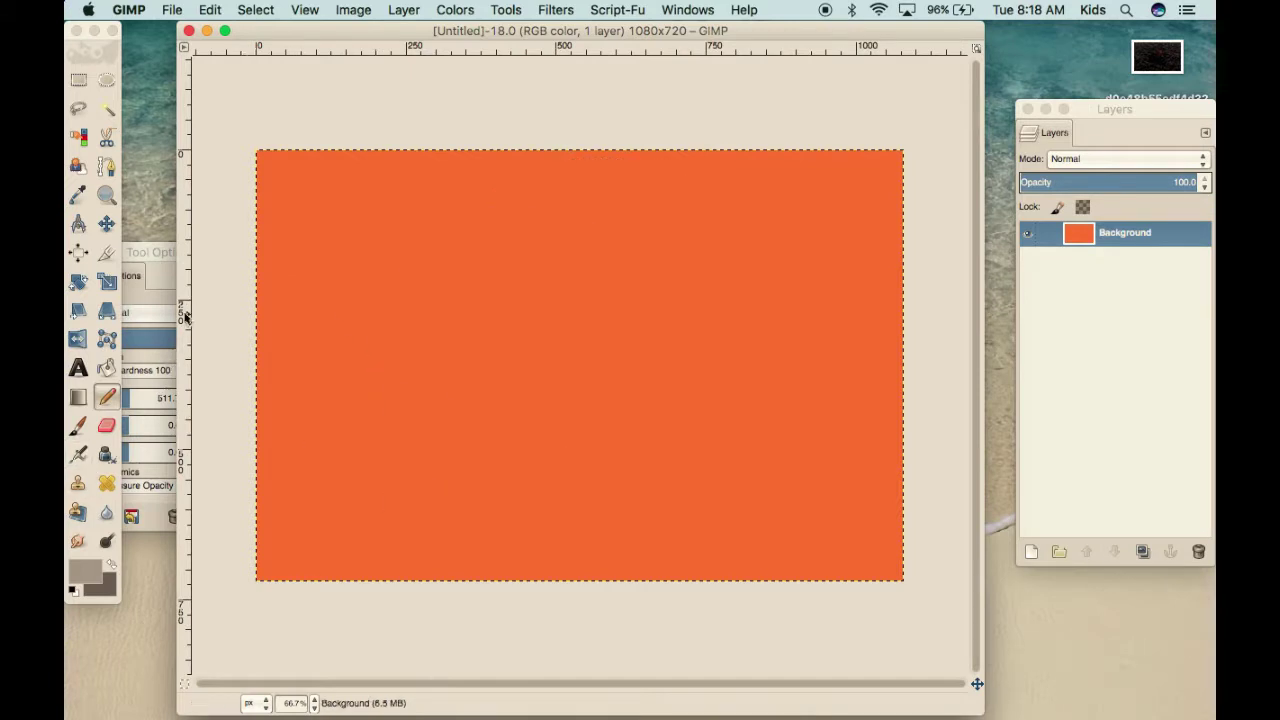
- Fill the canvas with a radial FG-to-BG gradient dragged from centre to top-left corner
{"action": "left_click", "coordinate": [78, 397]}
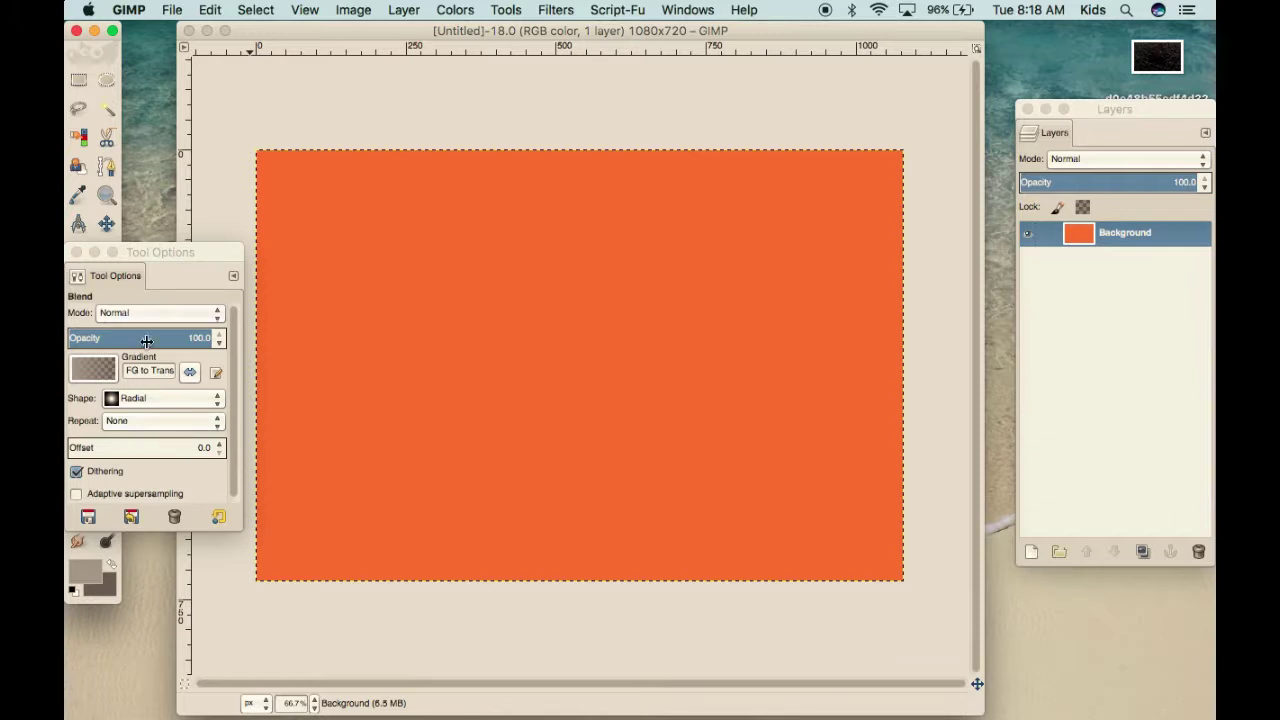
{"action": "left_click", "coordinate": [110, 374]}
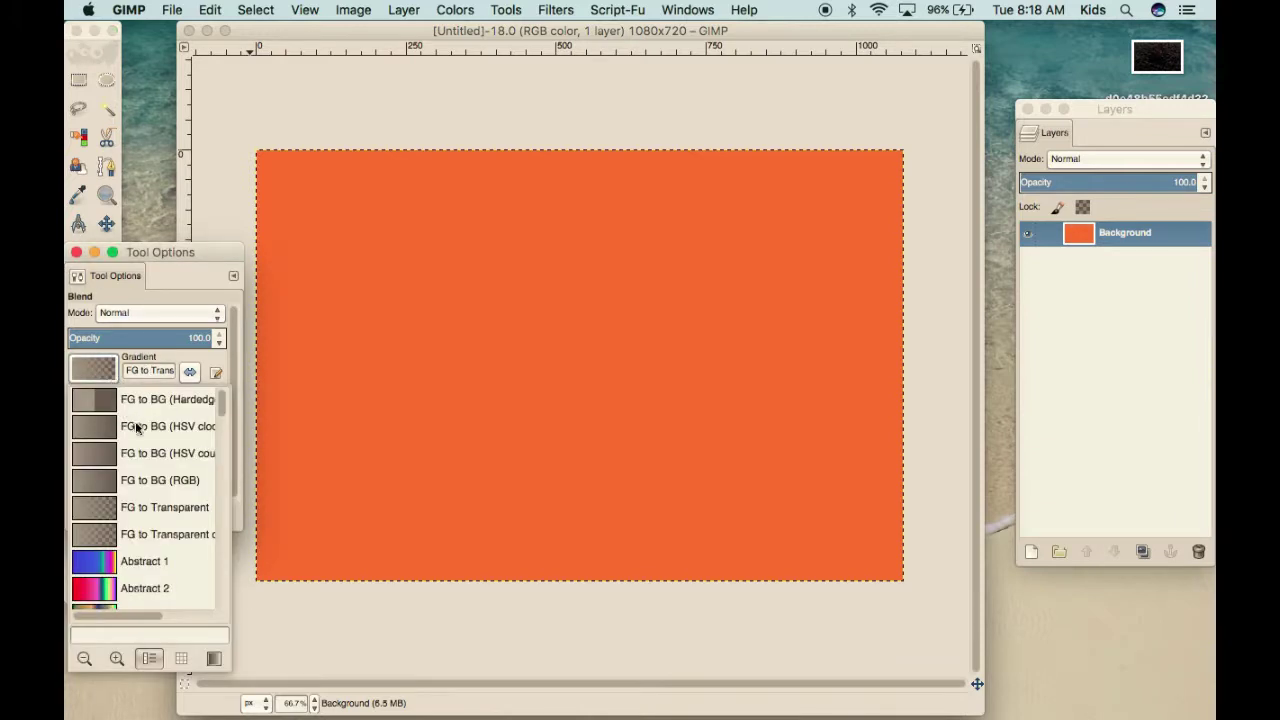
{"action": "left_click", "coordinate": [137, 428]}
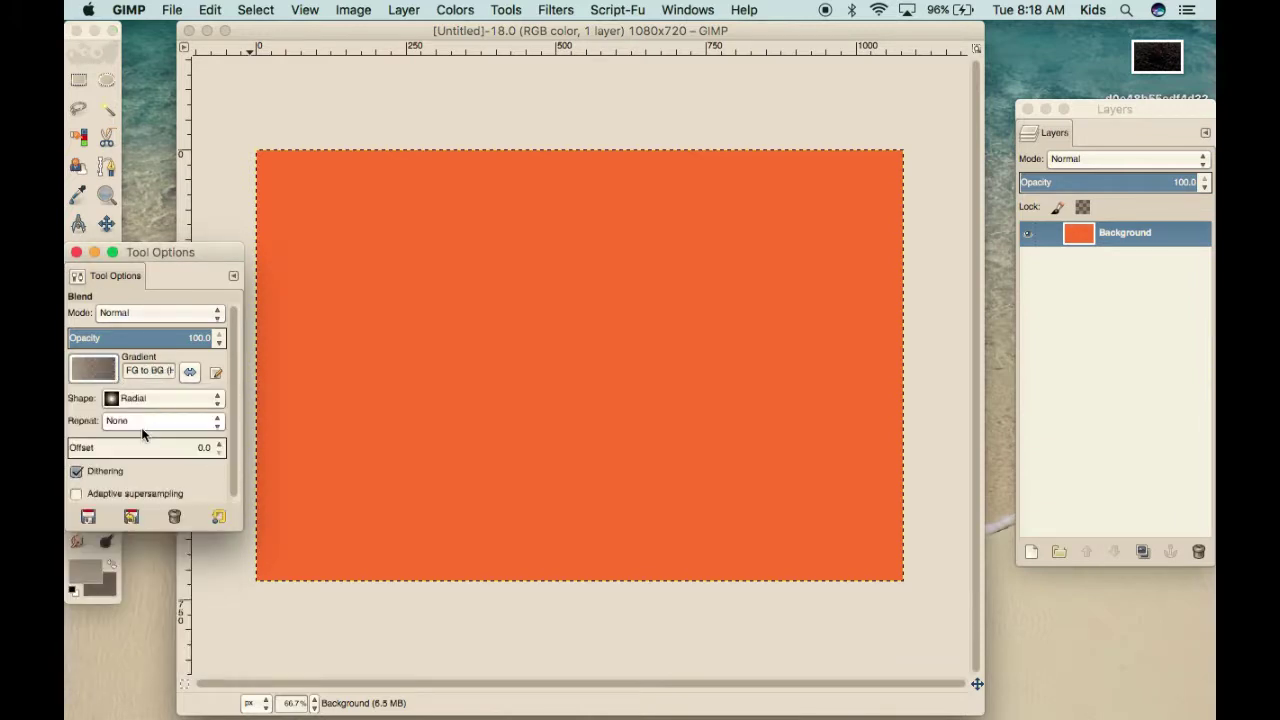
{"action": "left_click", "coordinate": [77, 253]}
{"action": "left_click_drag", "start_coordinate": [575, 376], "coordinate": [252, 152]}
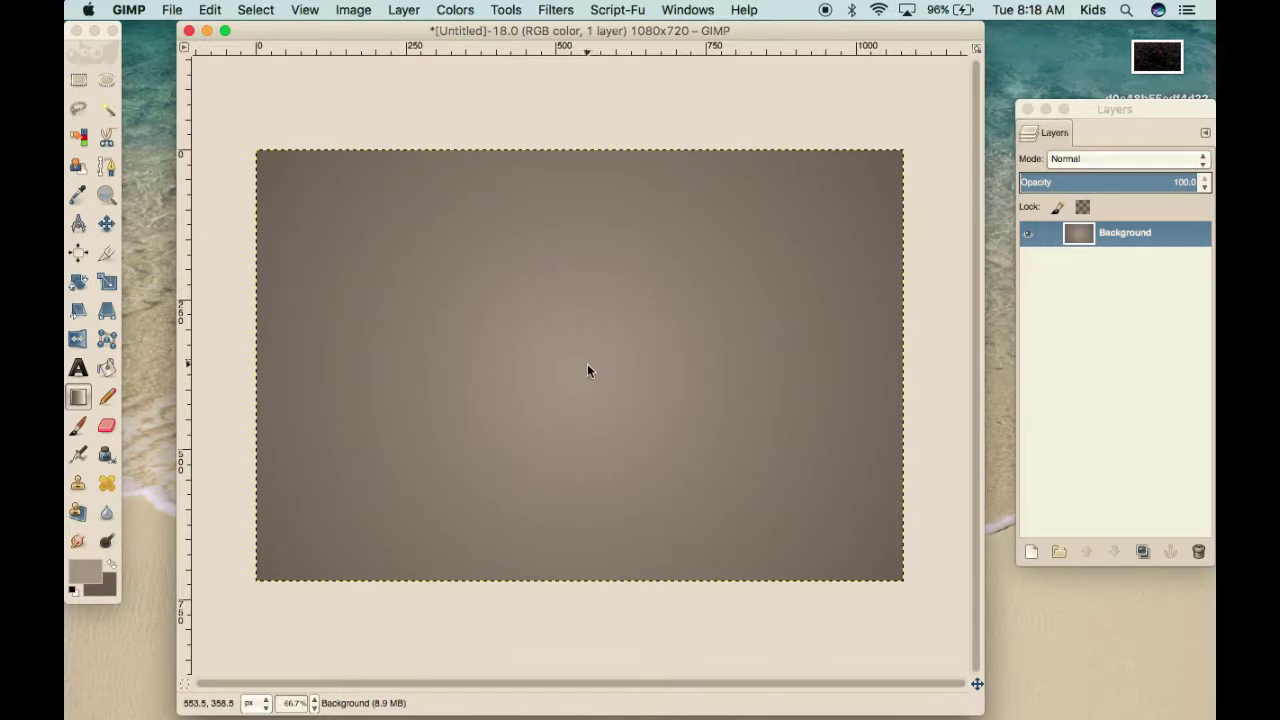
{"action": "left_click_drag", "start_coordinate": [584, 371], "coordinate": [258, 156]}
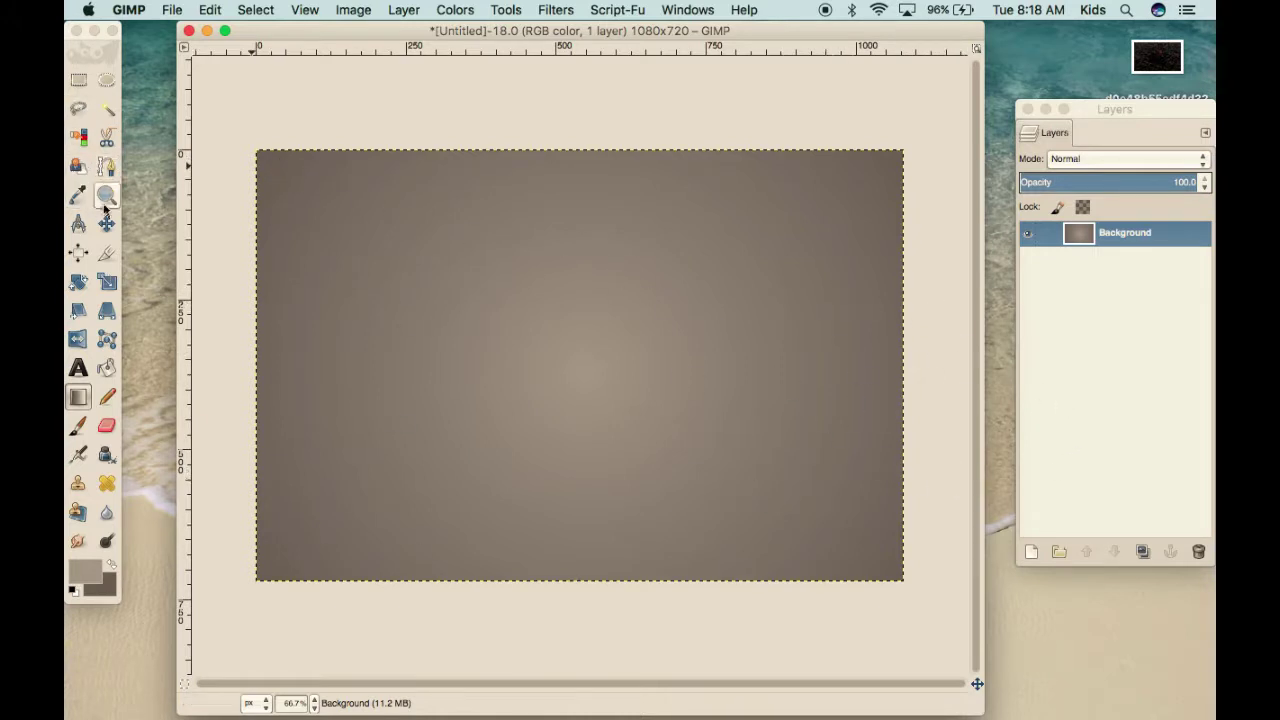
- Add a text box across the upper canvas reading 'Gimp Text Tutorial'
{"action": "key", "text": "t"}
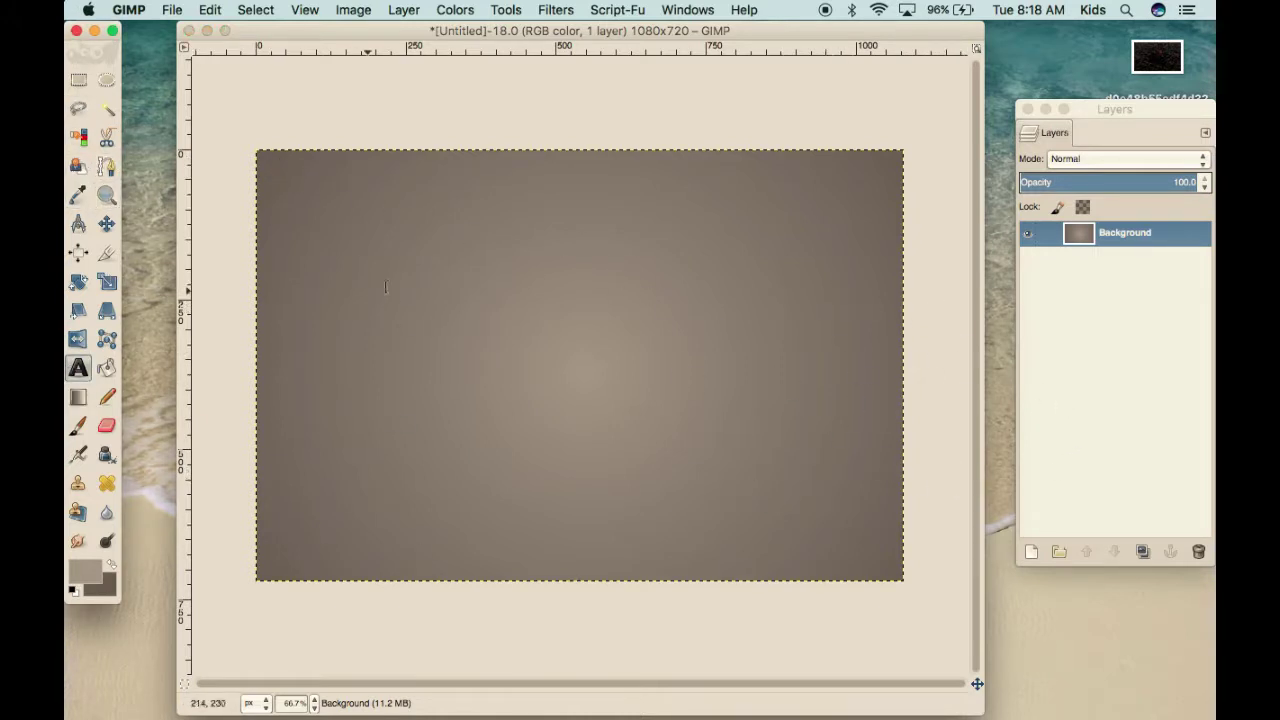
{"action": "left_click_drag", "start_coordinate": [305, 244], "coordinate": [876, 455]}
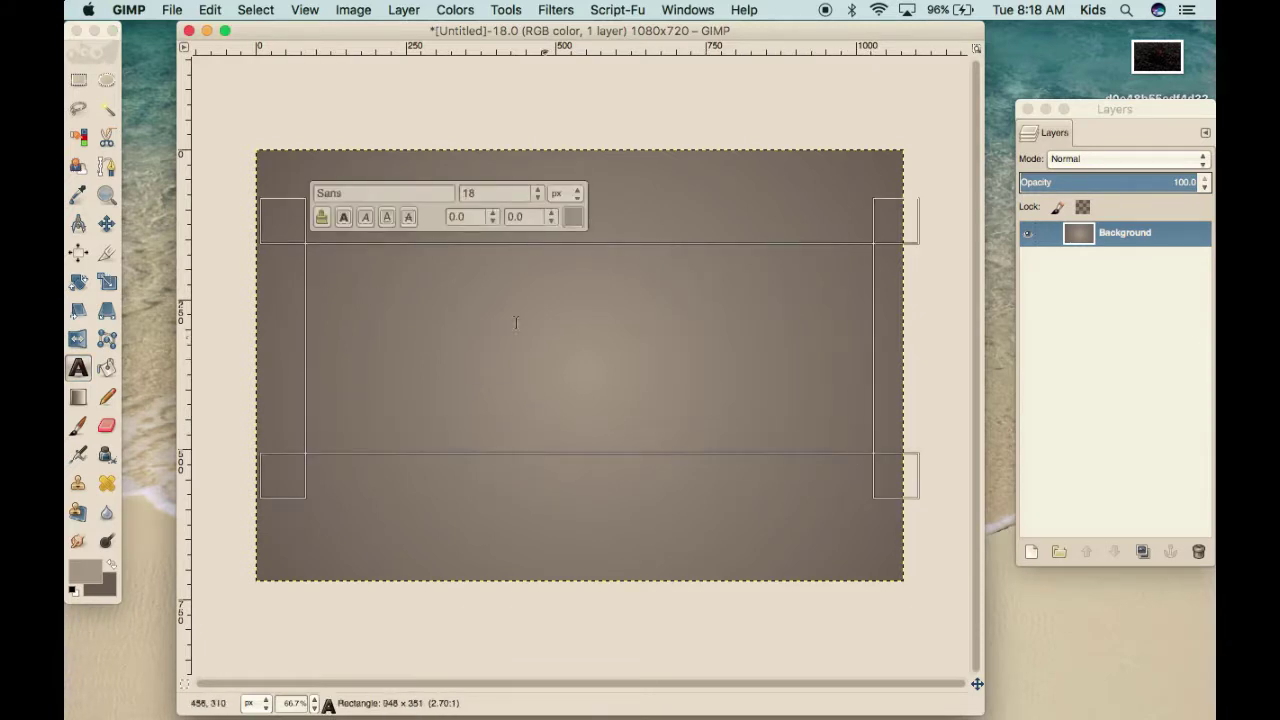
{"action": "type", "text": "Gi"}
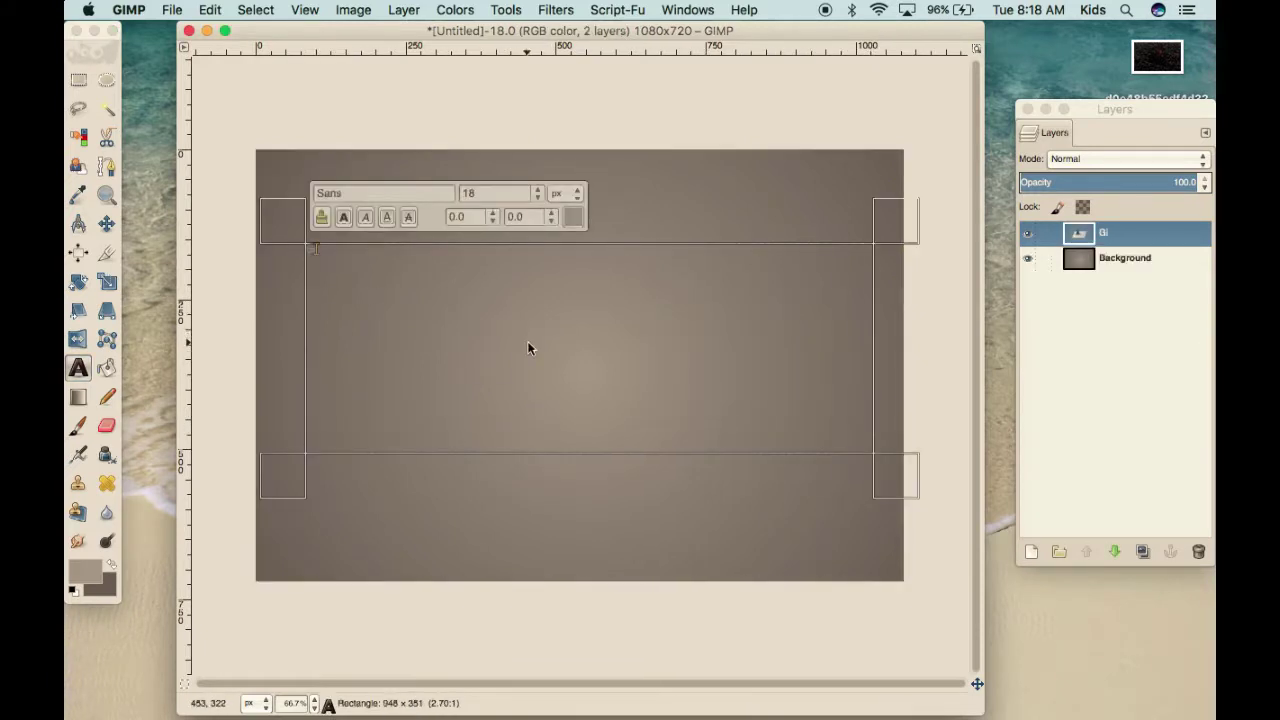
{"action": "type", "text": "mp T"}
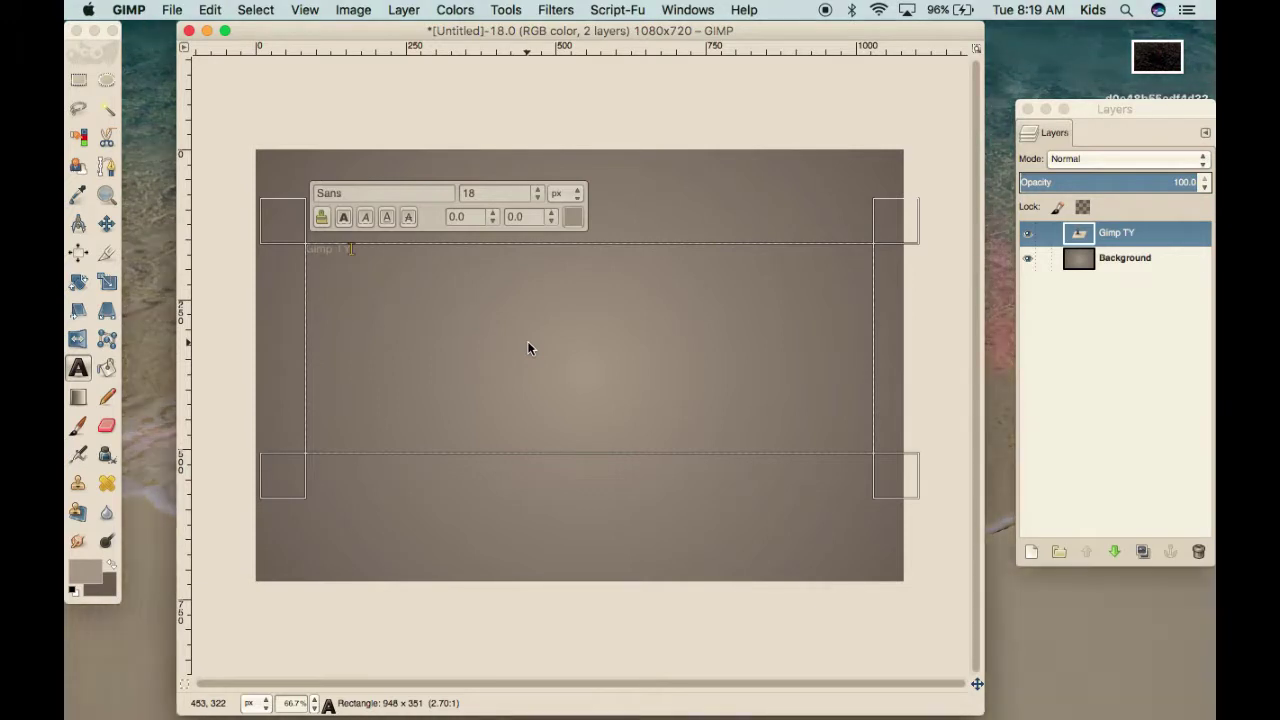
{"action": "type", "text": "e"}
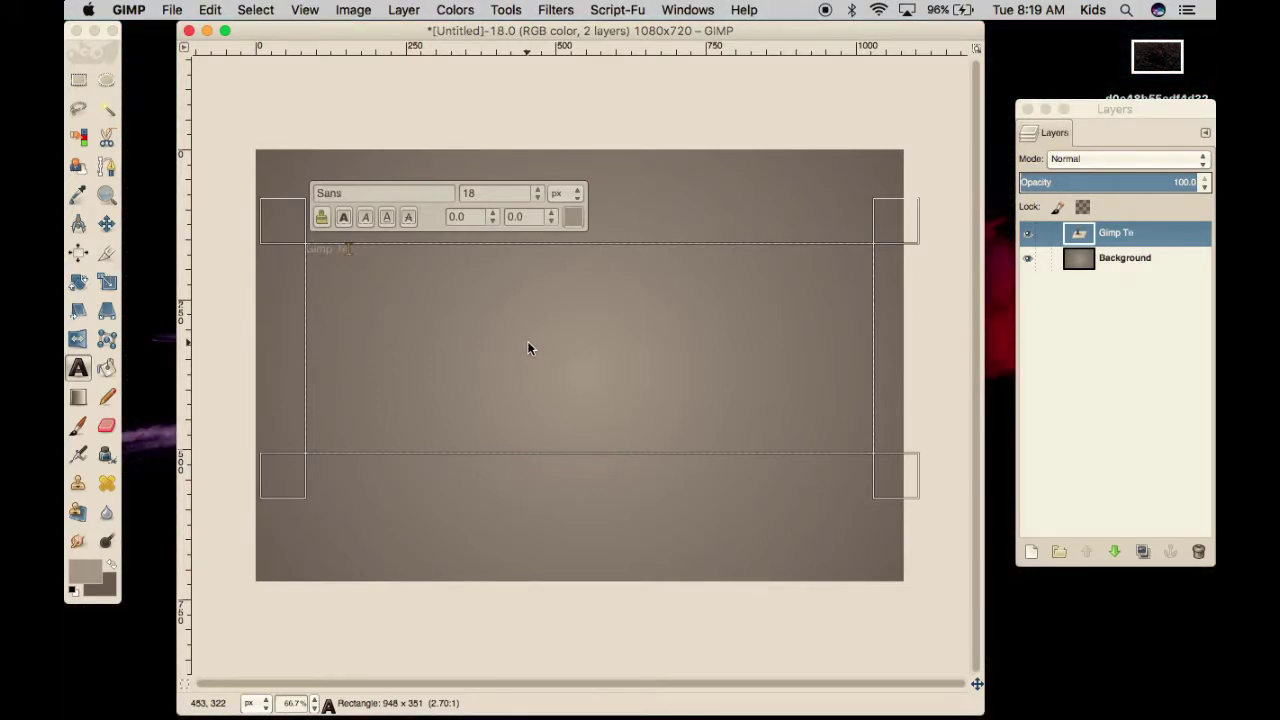
{"action": "type", "text": "xt Tutorial"}
- Set the title text's font size to 105 px
{"action": "left_click_drag", "start_coordinate": [411, 273], "coordinate": [322, 265]}
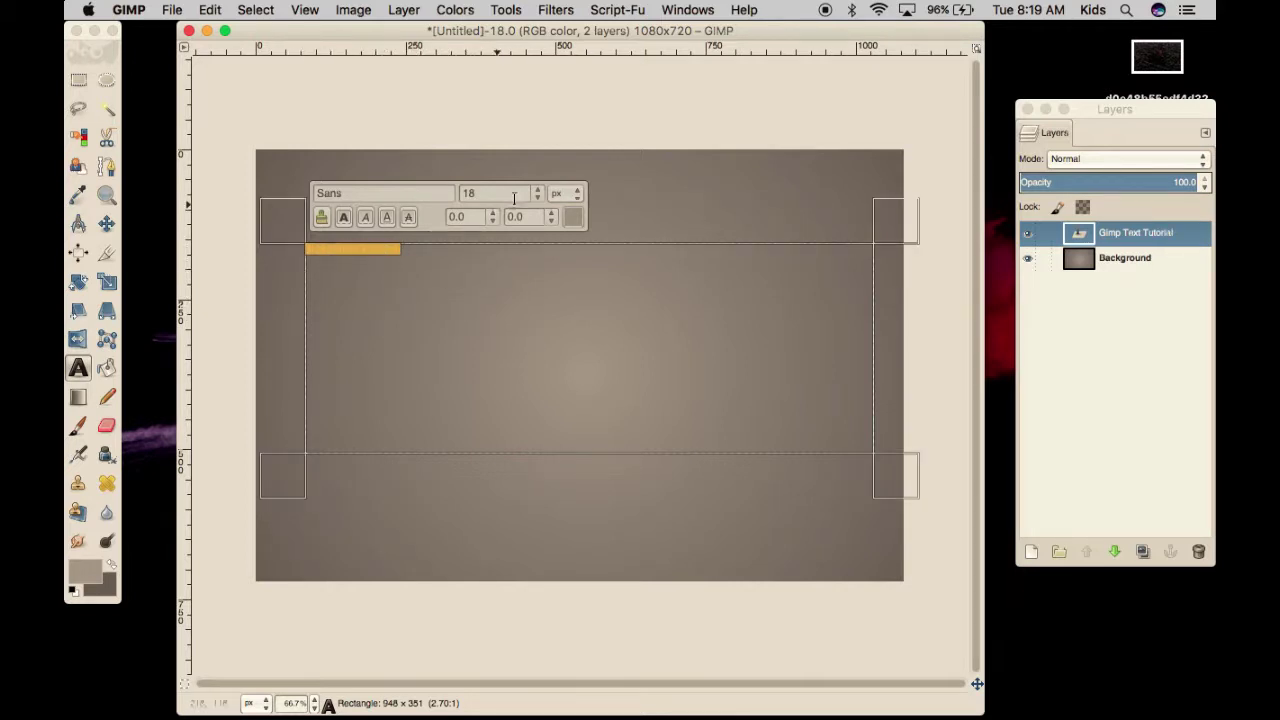
{"action": "key", "text": "BackSpace"}
{"action": "key", "text": "BackSpace"}
{"action": "type", "text": "85"}
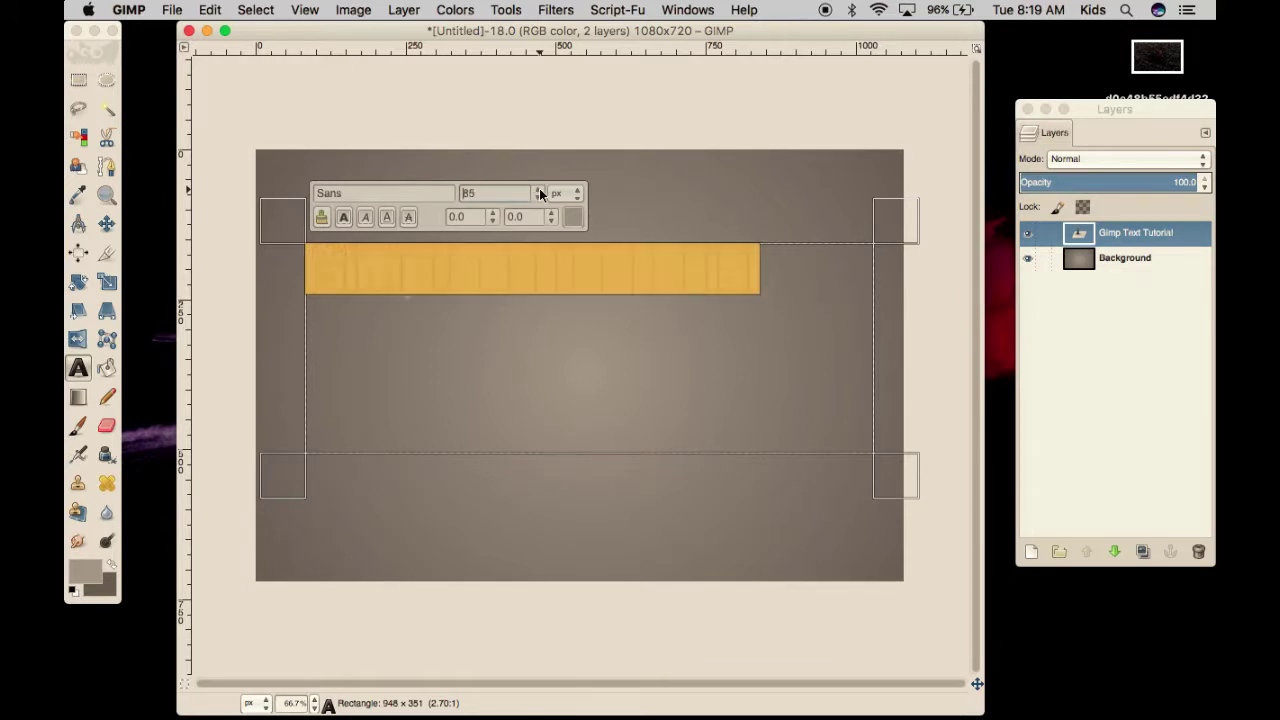
{"action": "key", "text": "Return"}
{"action": "key", "text": "BackSpace"}
{"action": "key", "text": "BackSpace"}
{"action": "type", "text": "117"}
{"action": "key", "text": "Return"}
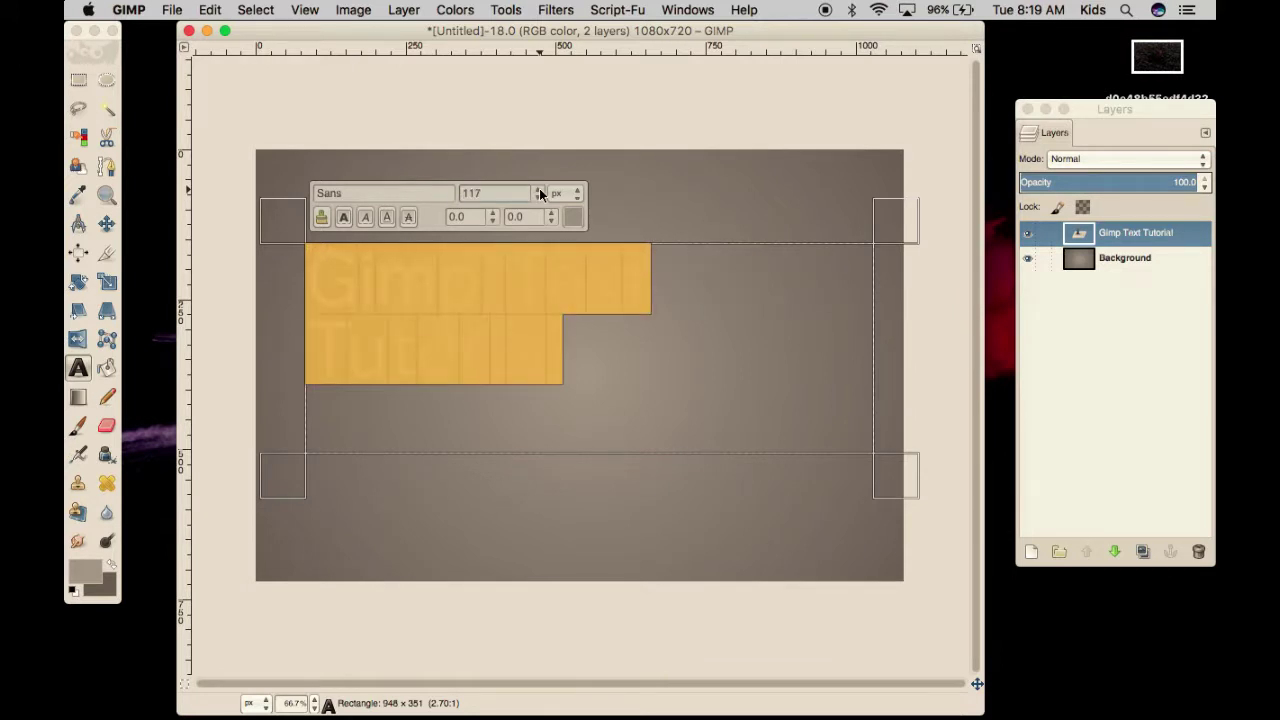
{"action": "key", "text": "BackSpace"}
{"action": "key", "text": "BackSpace"}
{"action": "type", "text": "03"}
{"action": "key", "text": "Return"}
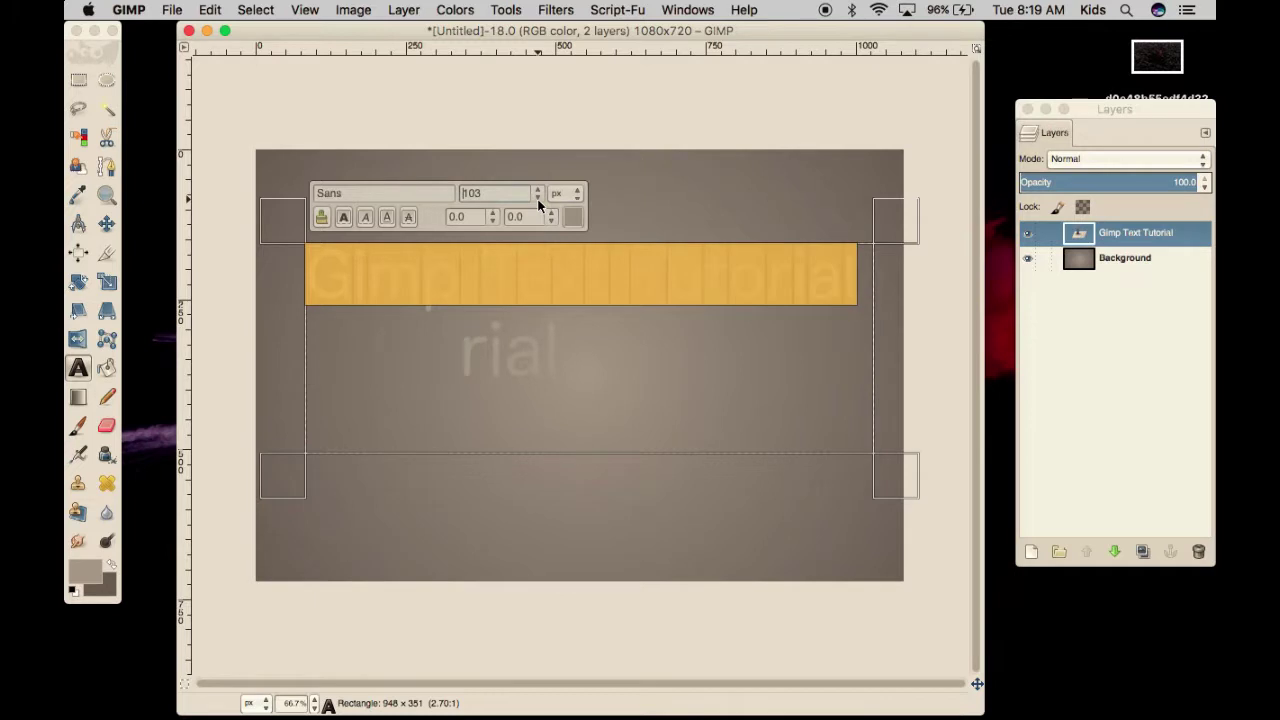
{"action": "left_click", "coordinate": [537, 189]}
{"action": "left_click", "coordinate": [537, 189]}
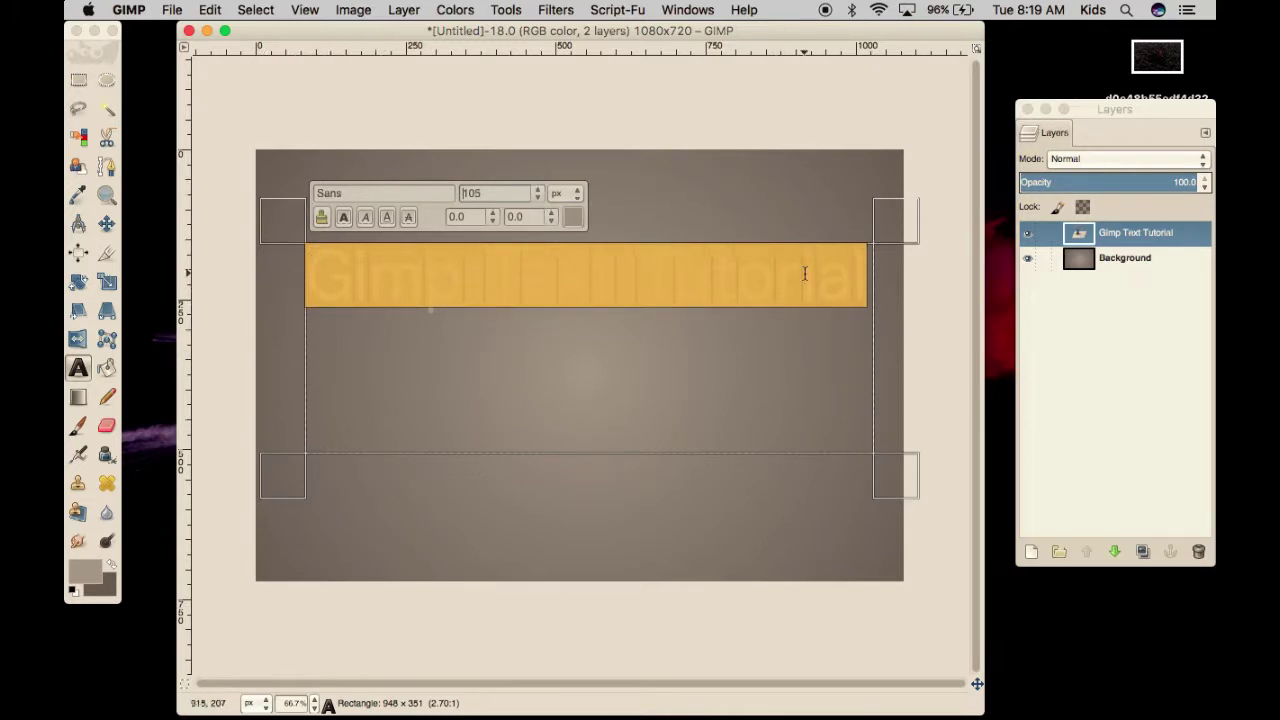
{"action": "left_click", "coordinate": [107, 223]}
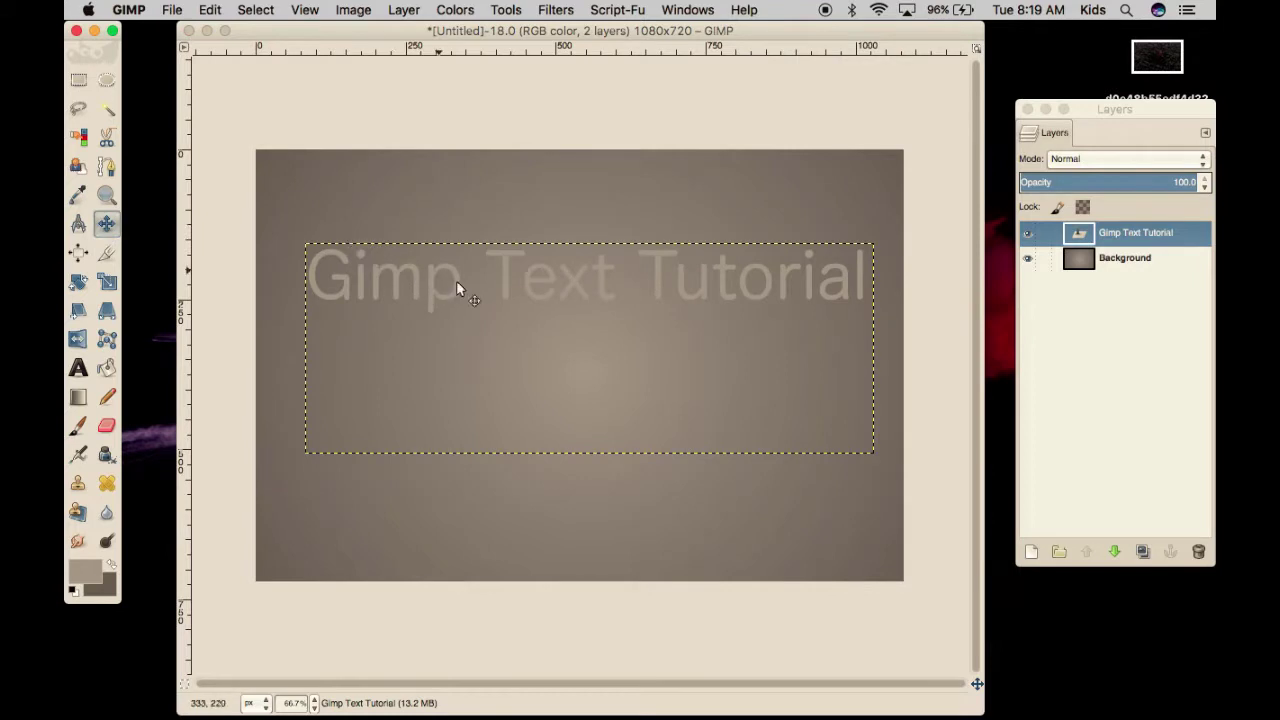
- Drag the text layer down toward the middle, undoing the accidental background move
{"action": "left_click_drag", "start_coordinate": [456, 284], "coordinate": [448, 360]}
{"action": "key", "text": "ctrl+z"}
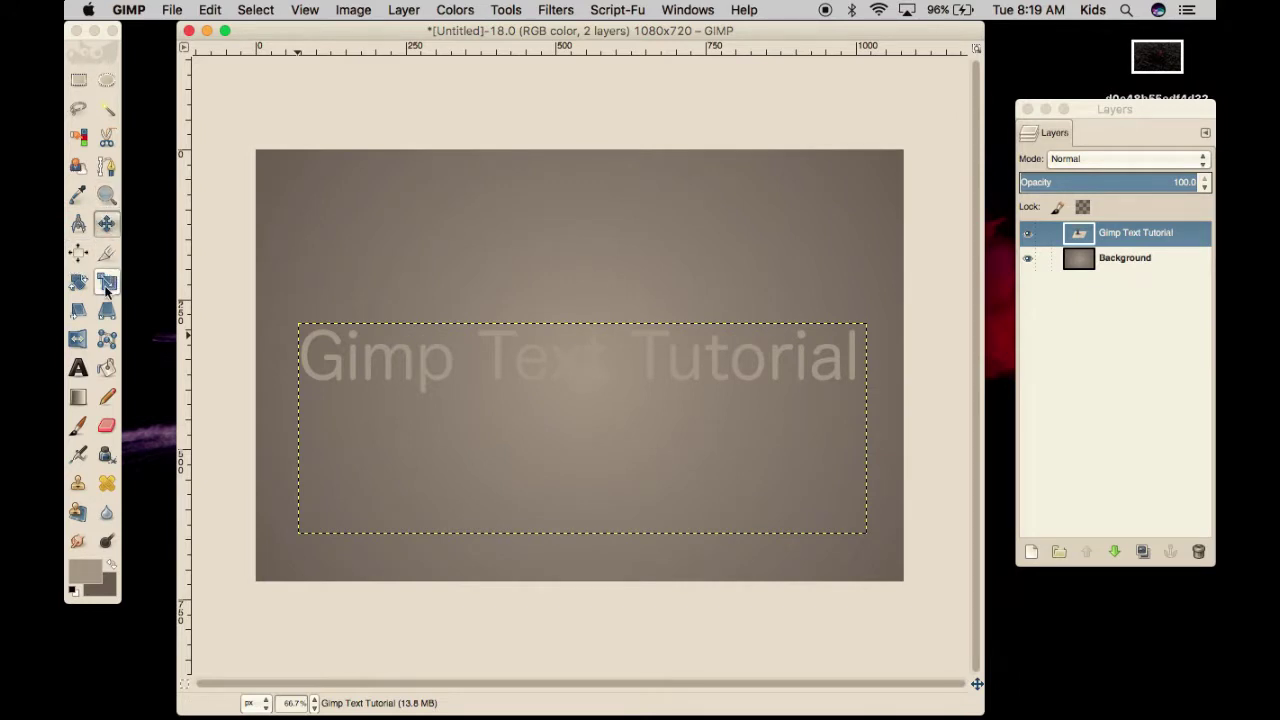
{"action": "left_click", "coordinate": [78, 367]}
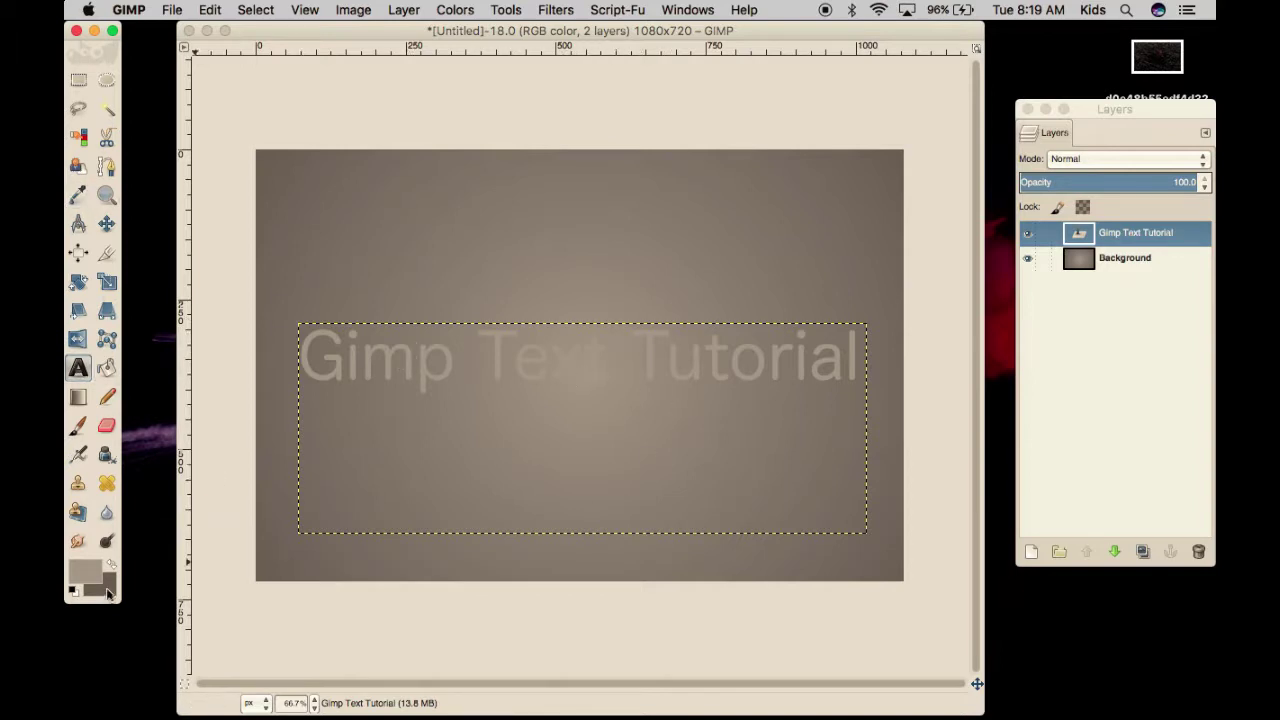
- Set the foreground colour to dark grey and choose the Pencil tool
{"action": "left_click", "coordinate": [93, 578]}
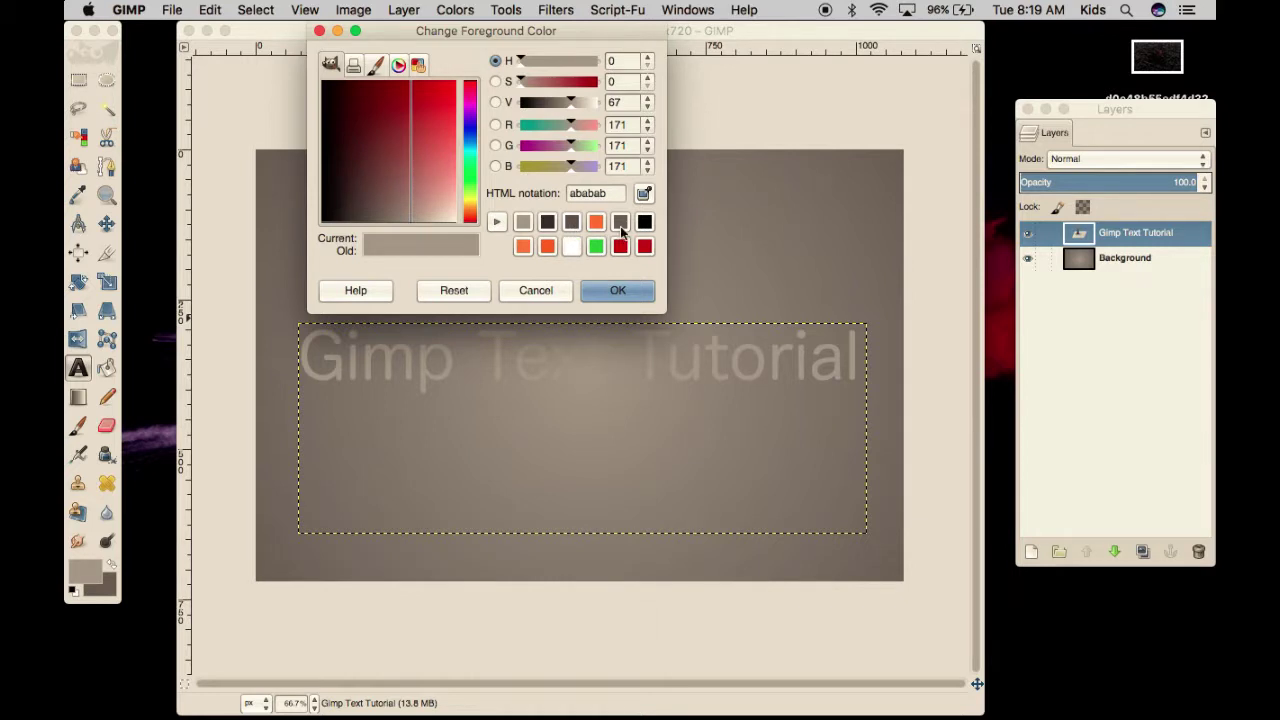
{"action": "left_click", "coordinate": [619, 223]}
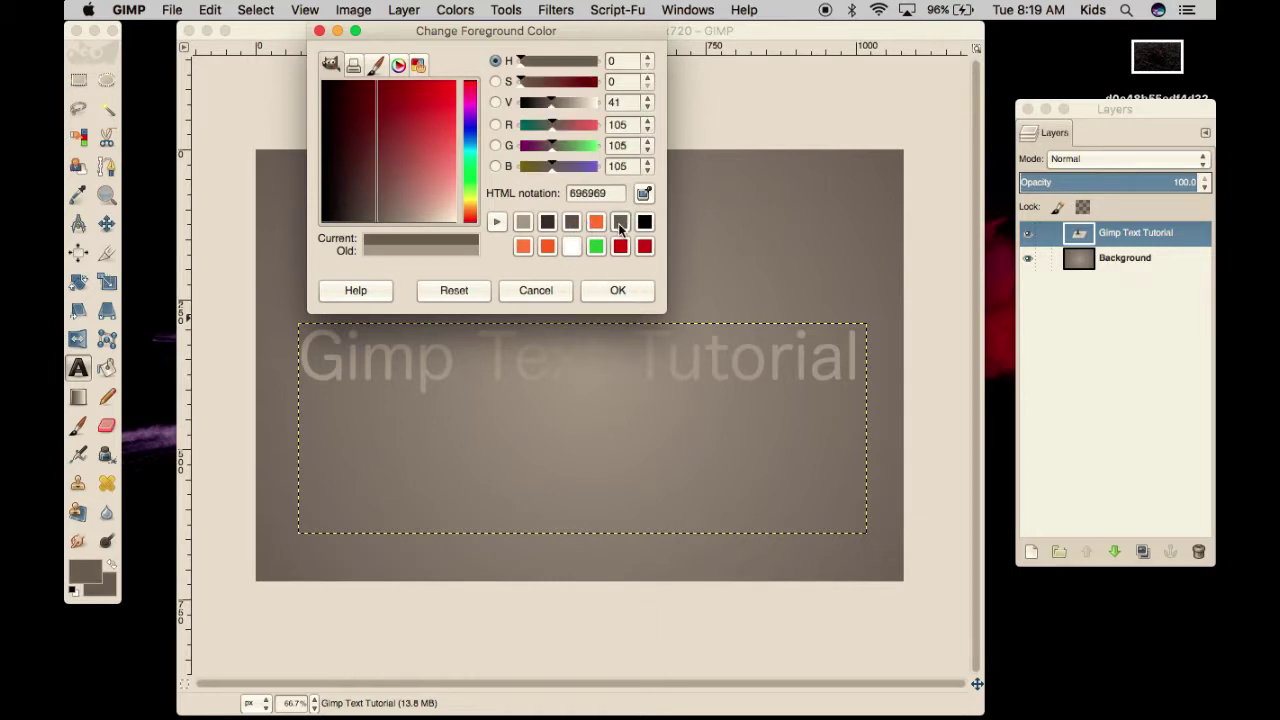
{"action": "left_click", "coordinate": [615, 290]}
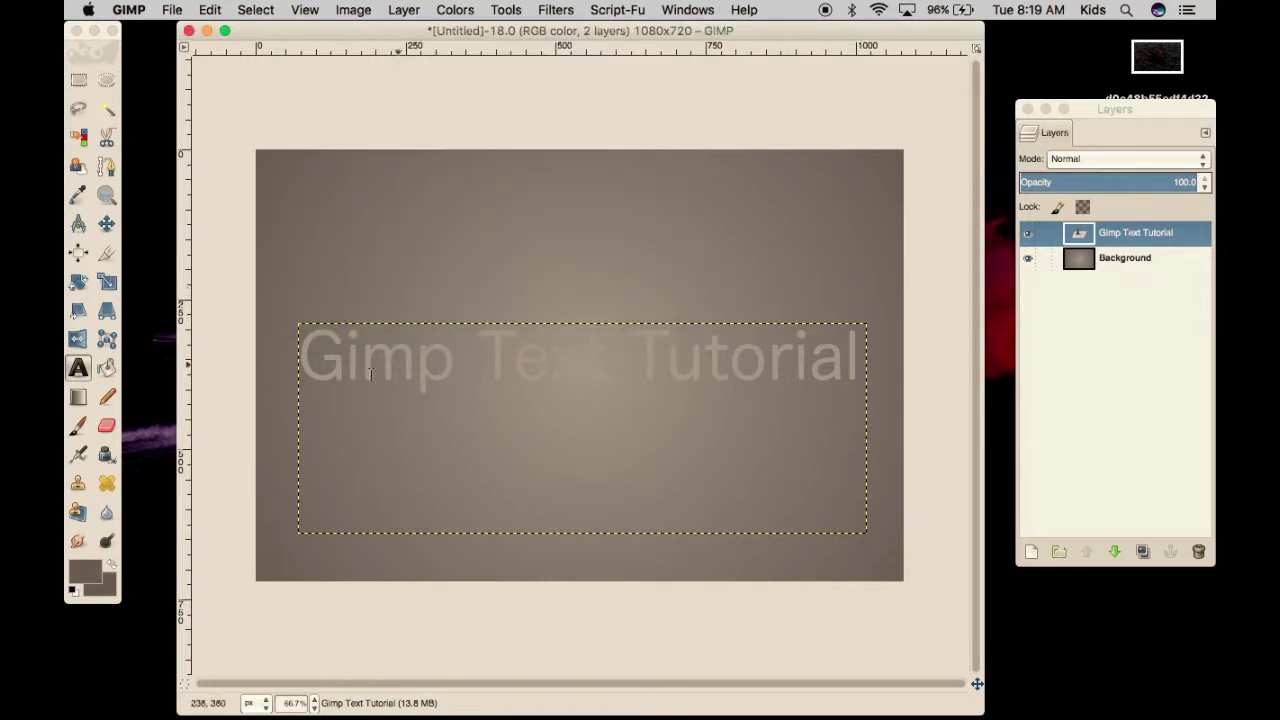
{"action": "left_click", "coordinate": [107, 396]}
{"action": "mouse_move", "coordinate": [346, 376]}
{"action": "left_mouse_down"}
{"action": "mouse_move", "coordinate": [539, 352]}
{"action": "mouse_move", "coordinate": [648, 377]}
{"action": "left_mouse_up"}
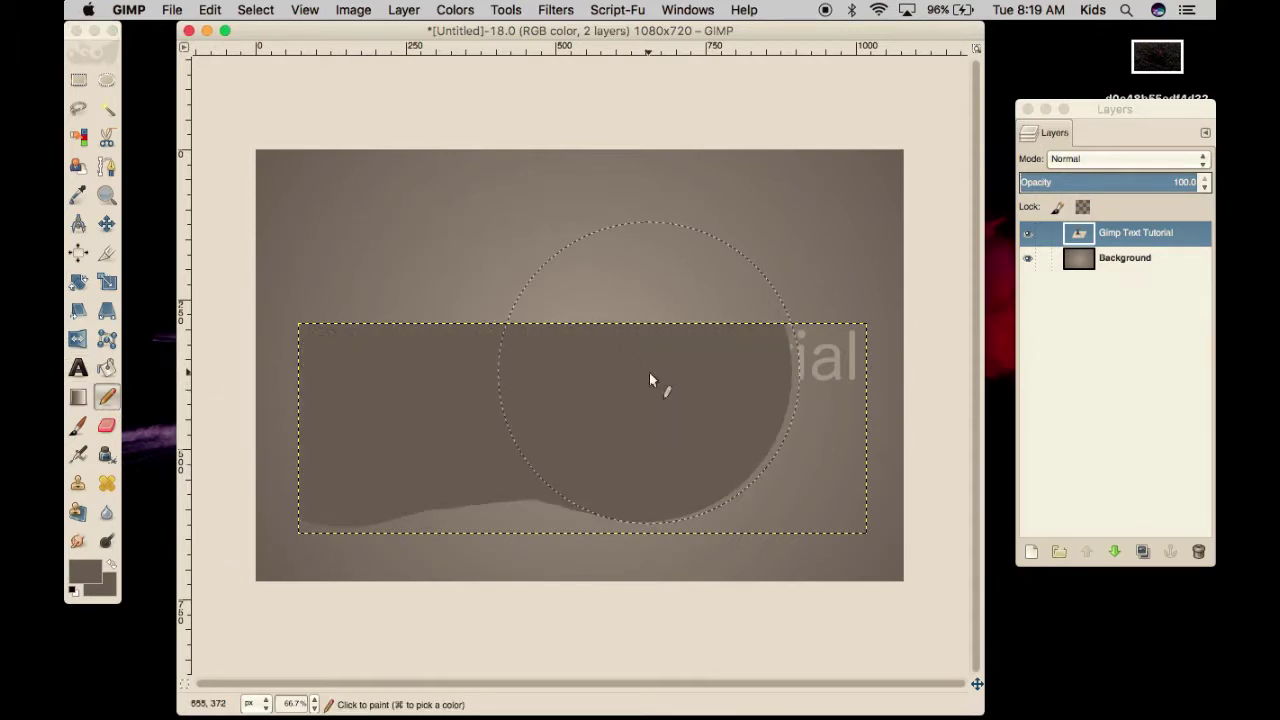
{"action": "key", "text": "super+z"}
- Convert the text layer's alpha to a selection and paint the lettering dark grey
{"action": "right_click", "coordinate": [1163, 234]}
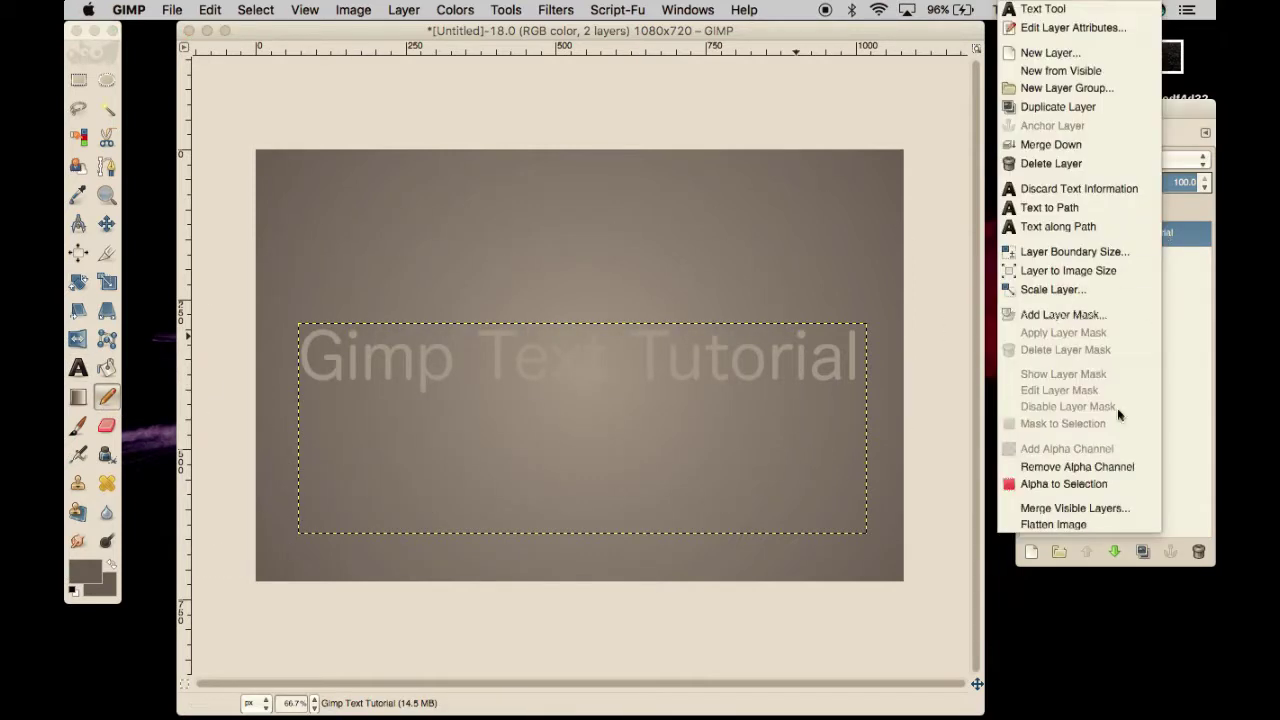
{"action": "left_click", "coordinate": [1066, 482]}
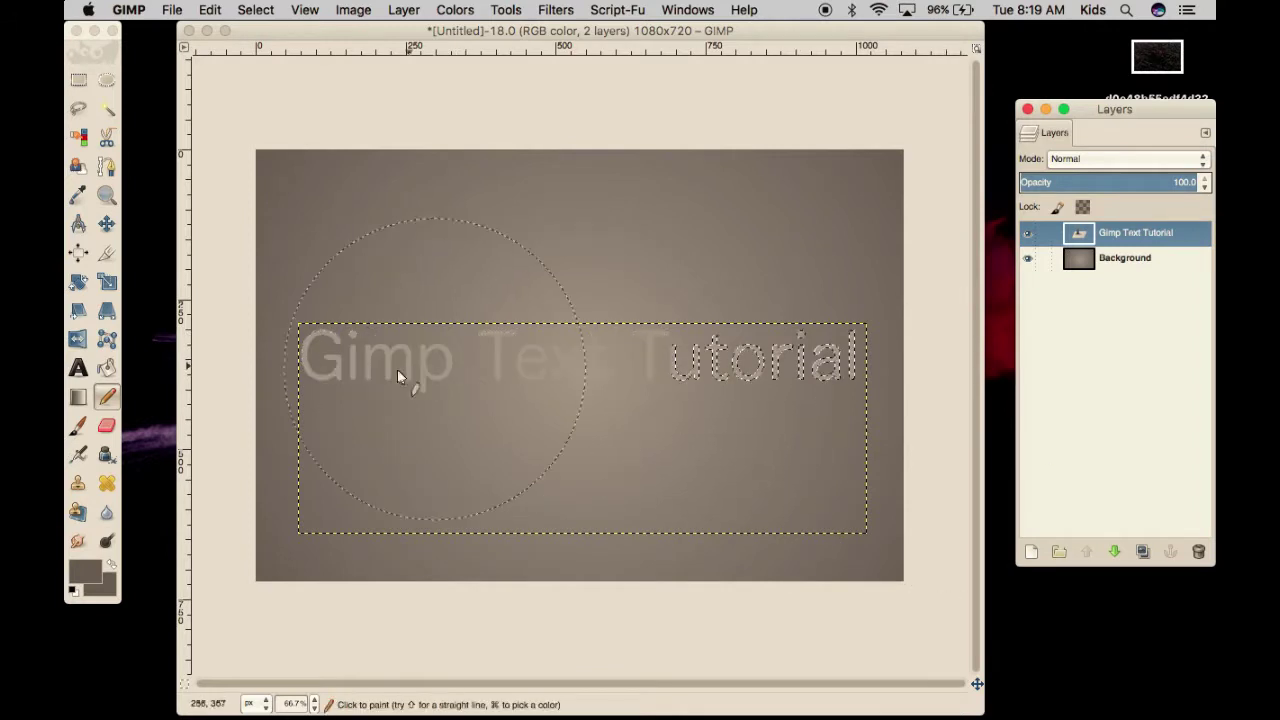
{"action": "left_click_drag", "start_coordinate": [397, 369], "coordinate": [862, 373]}
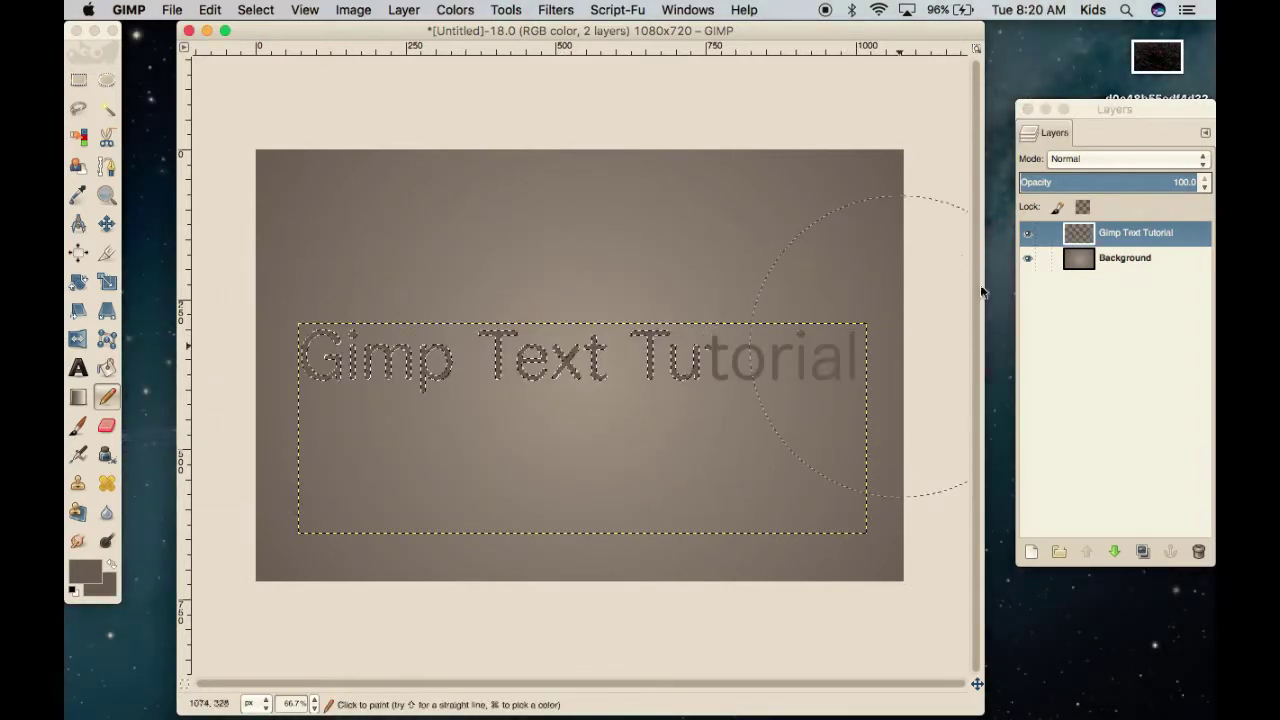
{"action": "left_click", "coordinate": [1203, 234]}
{"action": "right_click", "coordinate": [1203, 234]}
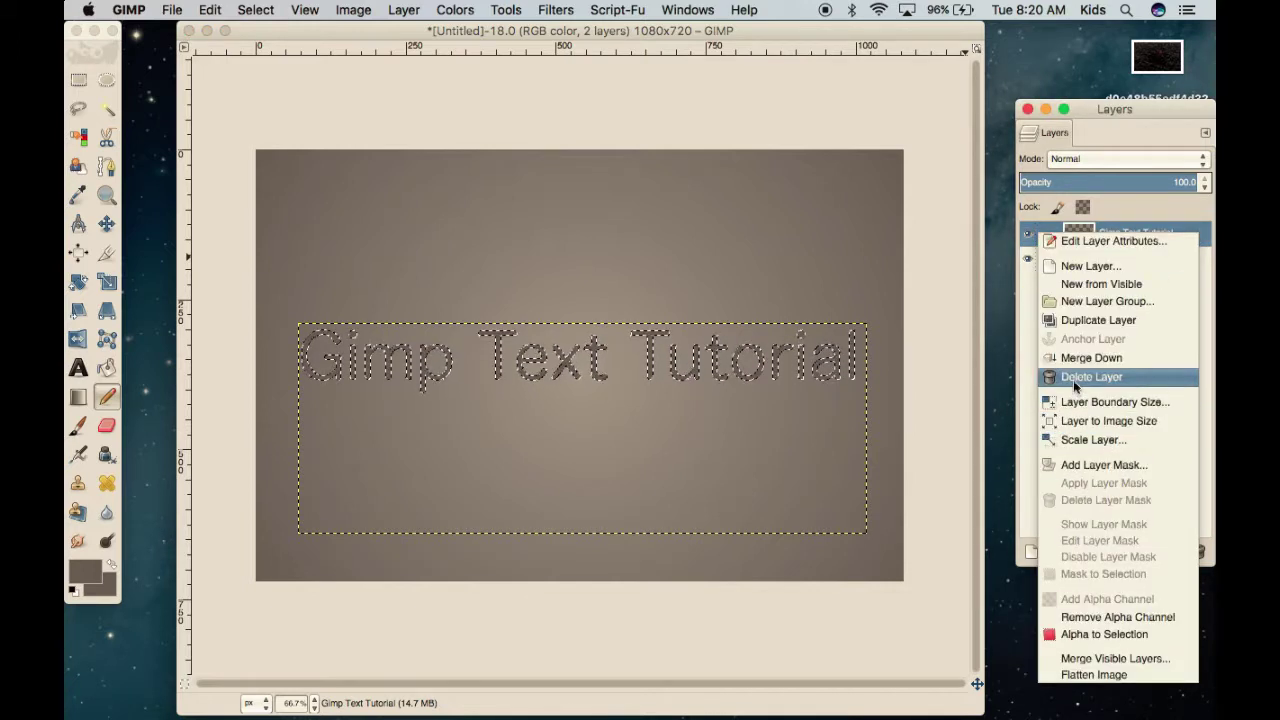
- Duplicate the text layer, then grow the original's selection and paint it black as an outline
{"action": "left_click", "coordinate": [1067, 319]}
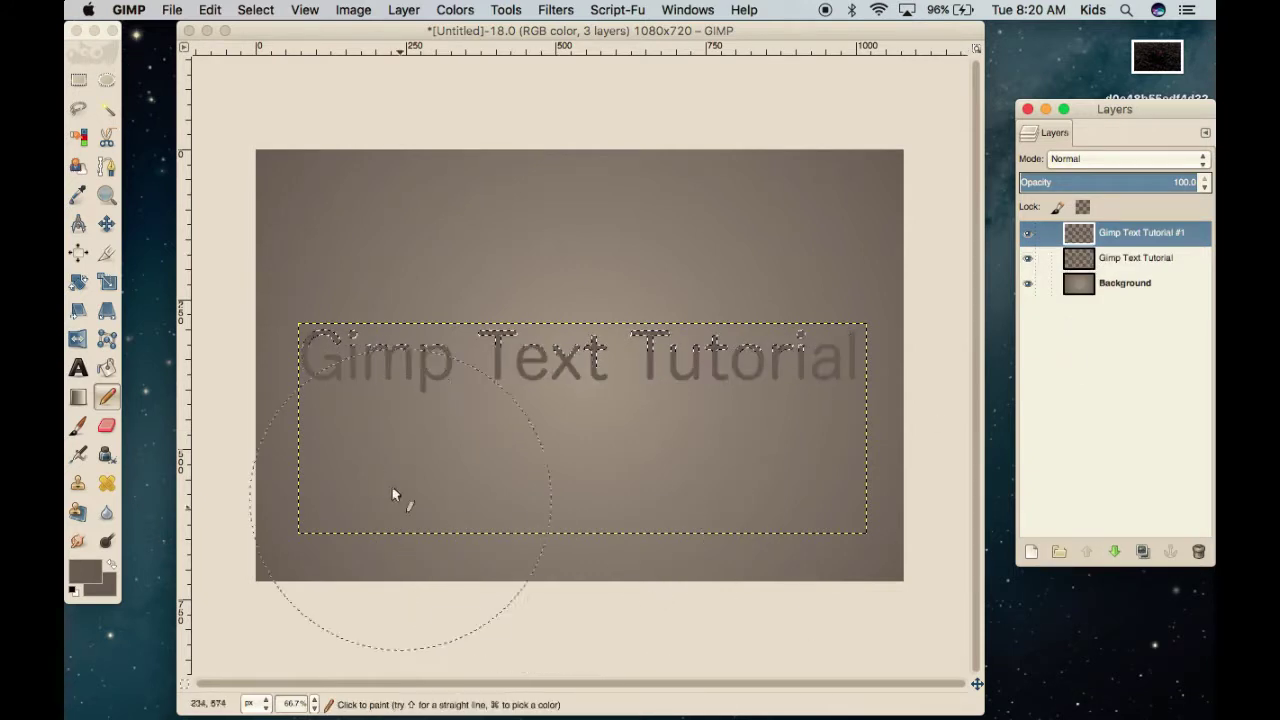
{"action": "left_click", "coordinate": [1118, 260]}
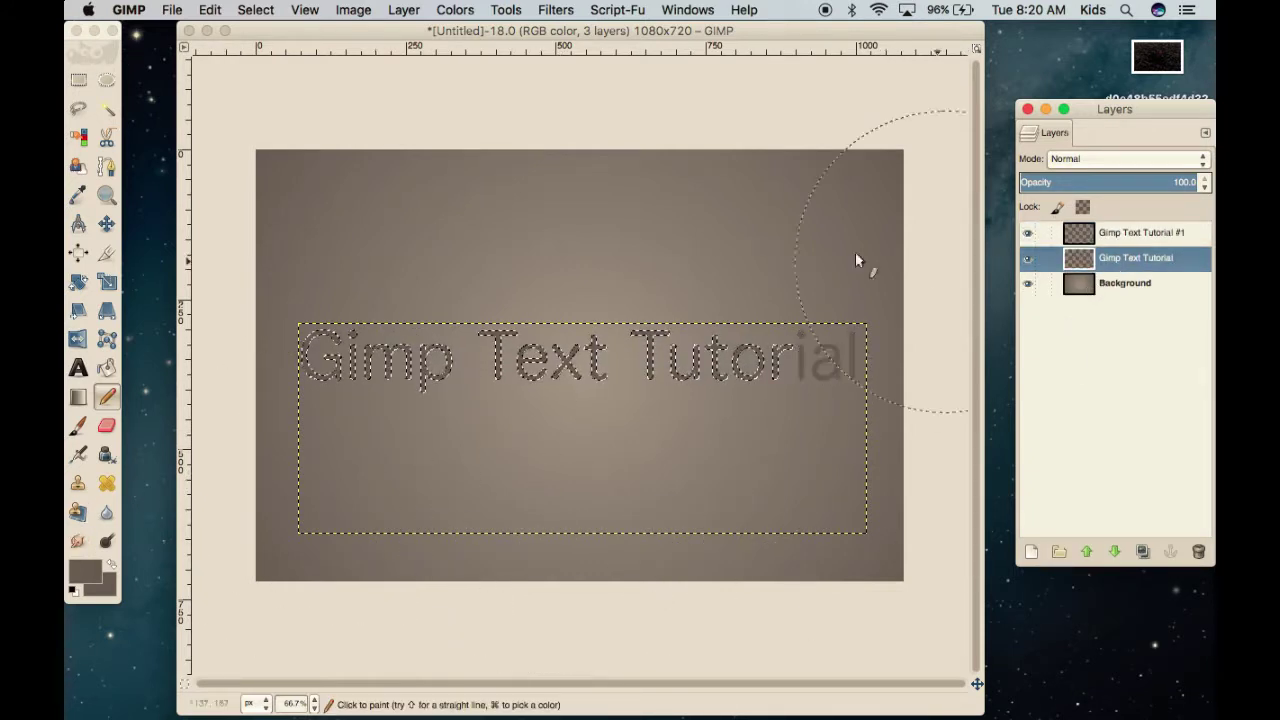
{"action": "left_click", "coordinate": [256, 10]}
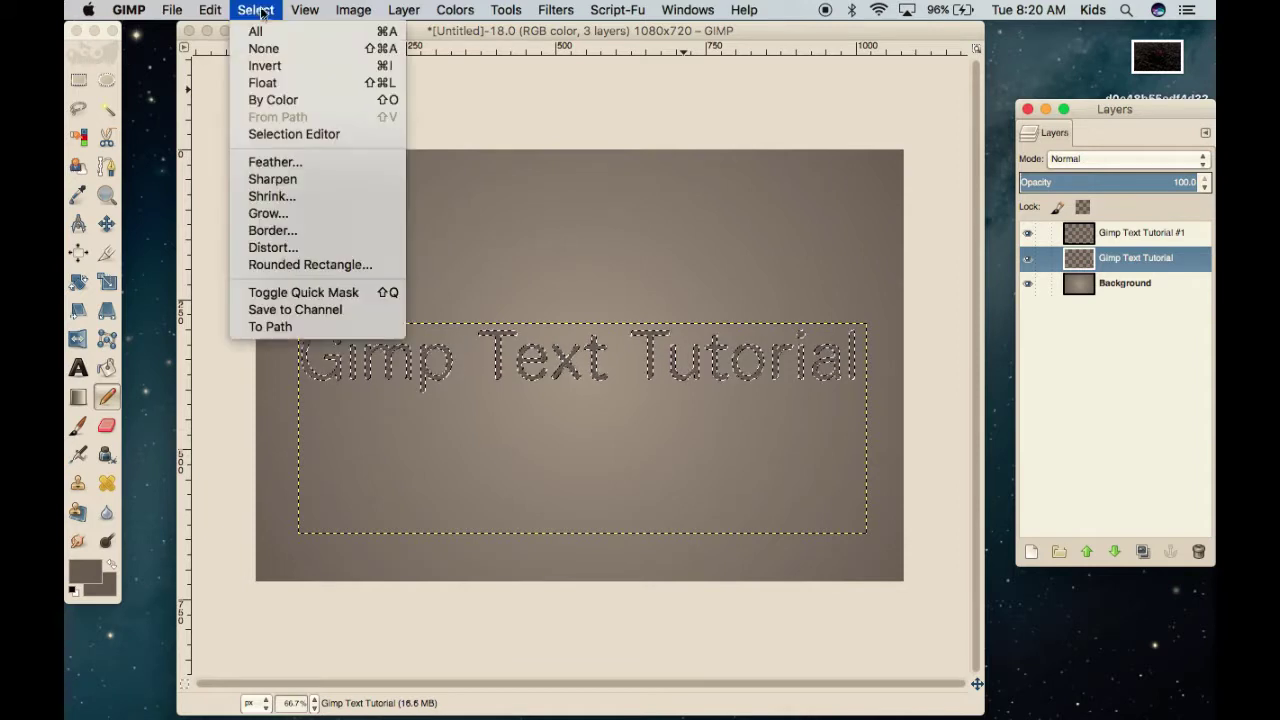
{"action": "left_click", "coordinate": [268, 213]}
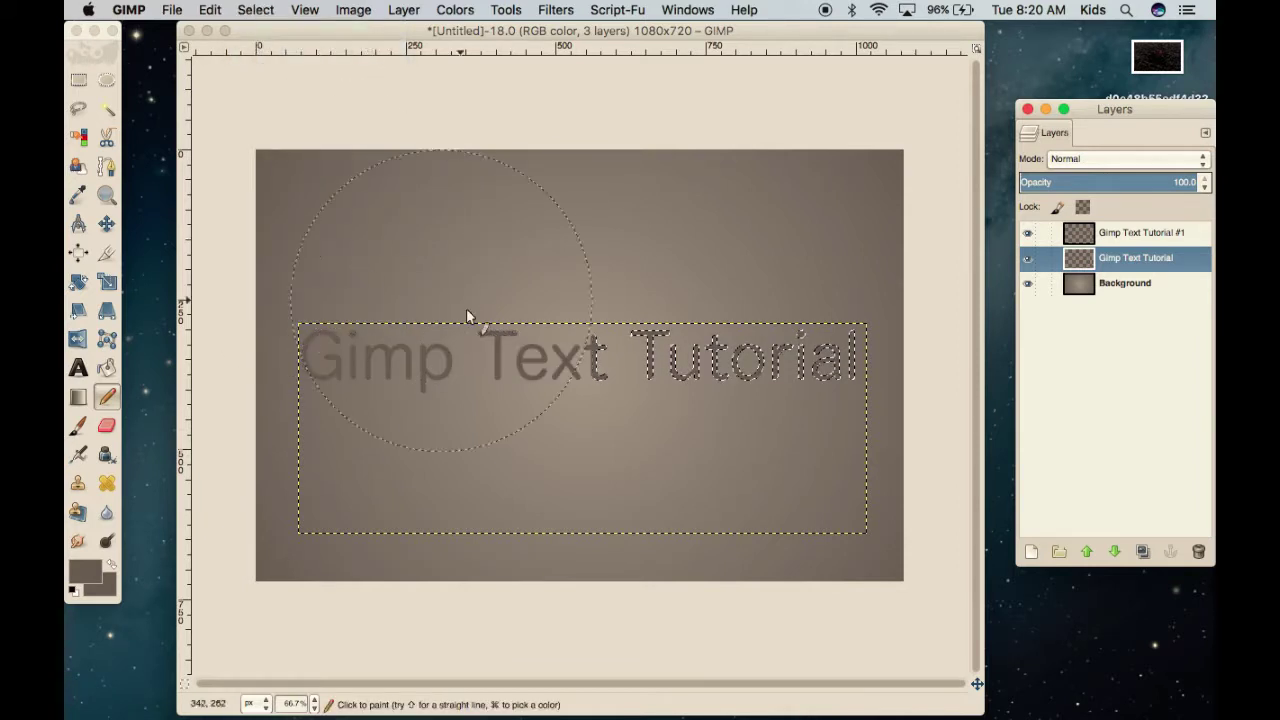
{"action": "left_click", "coordinate": [447, 365]}
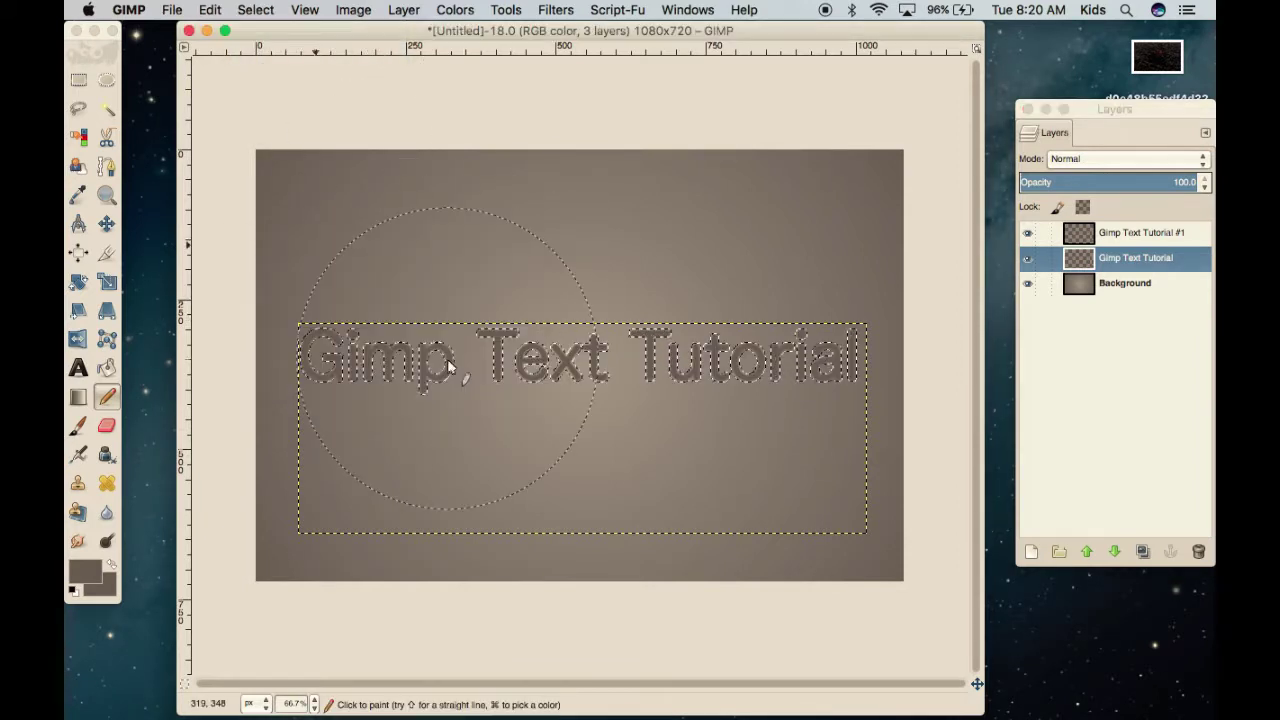
{"action": "left_click", "coordinate": [86, 566]}
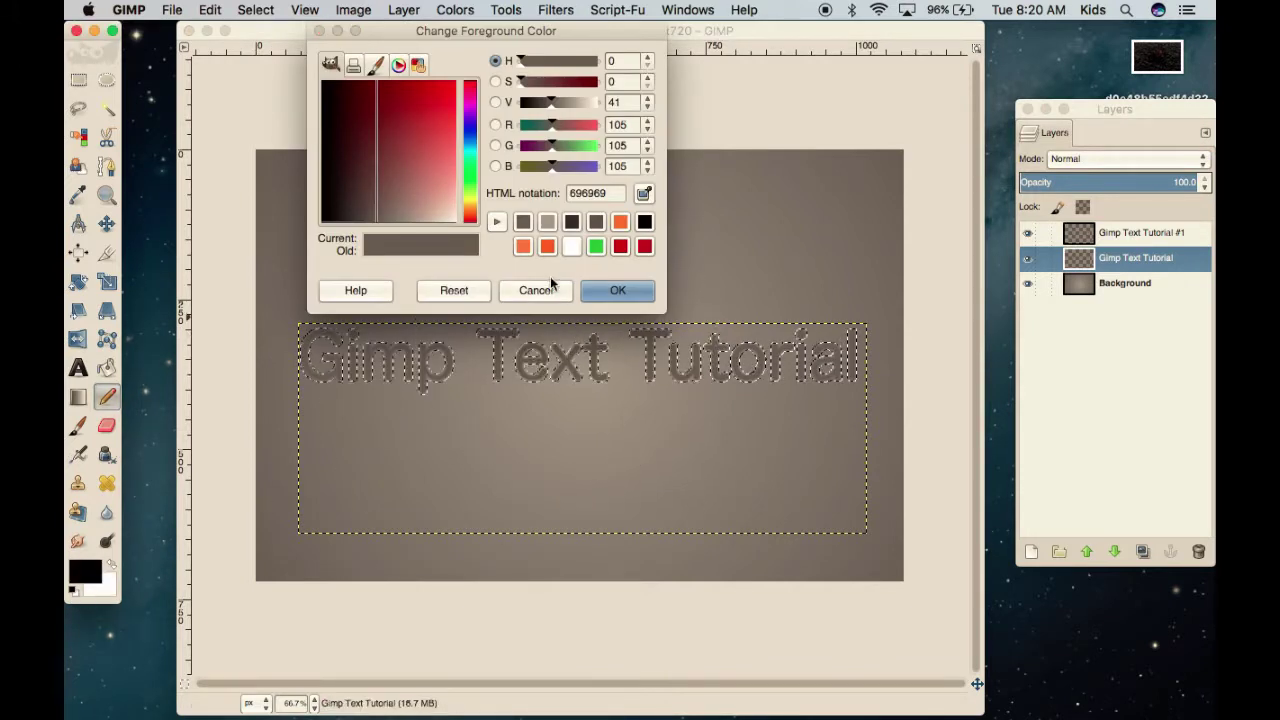
{"action": "left_click", "coordinate": [617, 290]}
{"action": "left_click", "coordinate": [73, 591]}
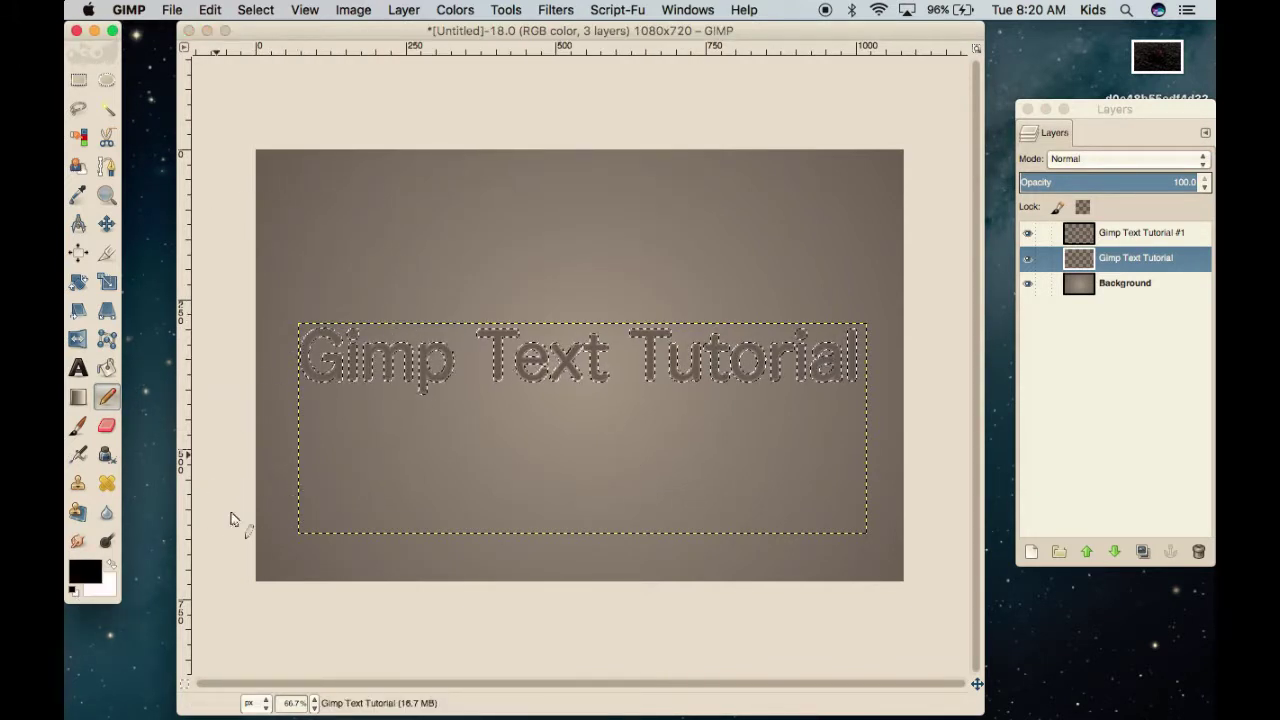
{"action": "mouse_move", "coordinate": [339, 336]}
{"action": "left_mouse_down"}
{"action": "mouse_move", "coordinate": [423, 356]}
{"action": "mouse_move", "coordinate": [886, 380]}
{"action": "left_mouse_up"}
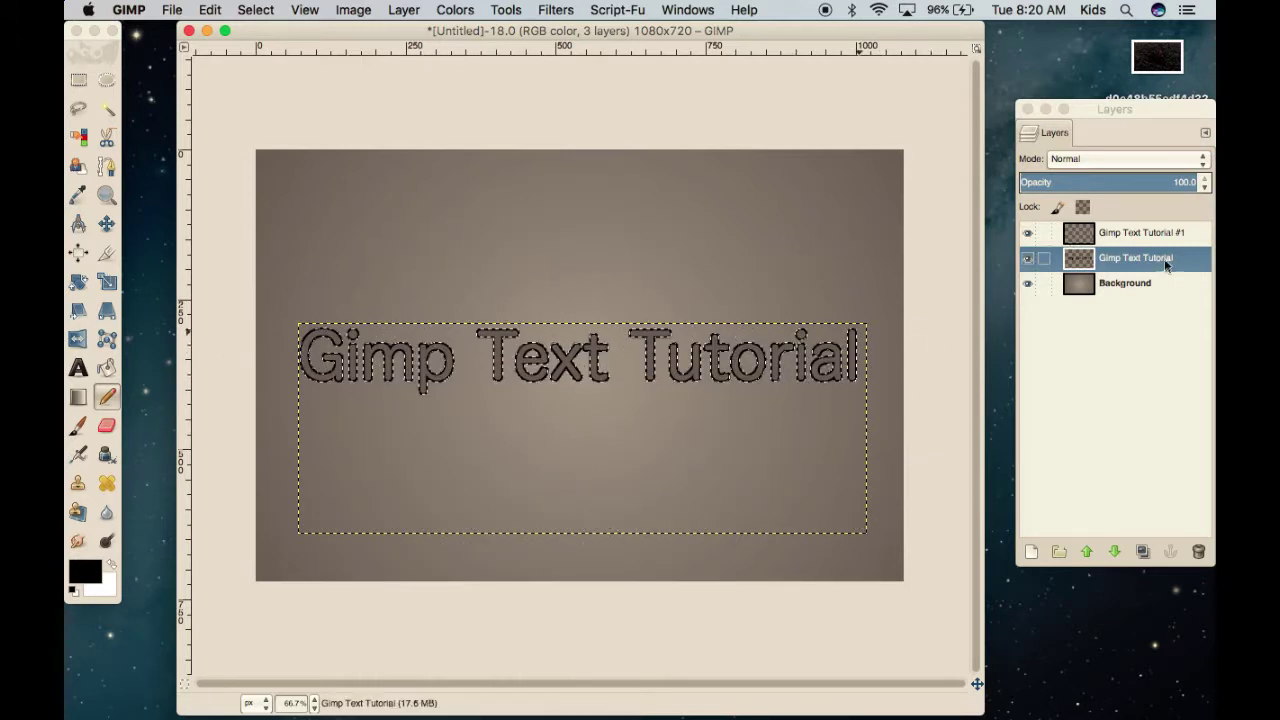
- Hide the black-outlined original layer and duplicate the Gimp Text Tutorial #1 layer
{"action": "left_click", "coordinate": [1027, 258]}
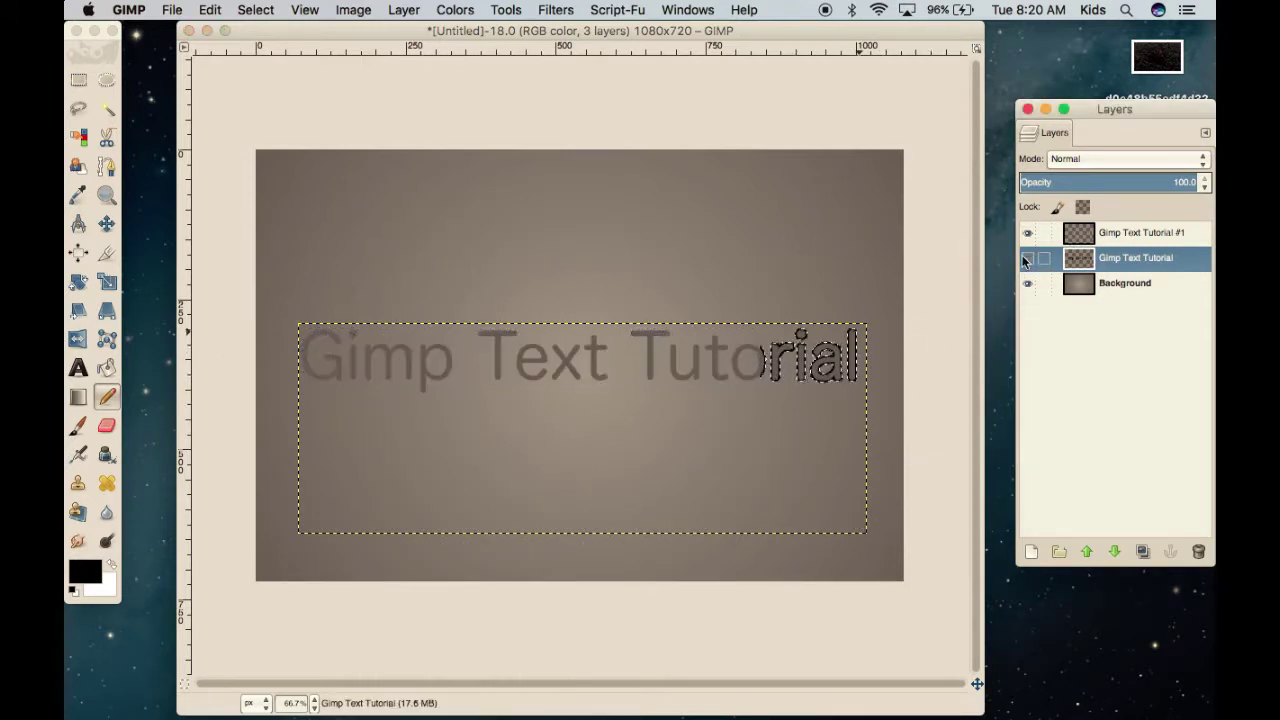
{"action": "left_click", "coordinate": [1151, 235]}
{"action": "right_click", "coordinate": [1151, 235]}
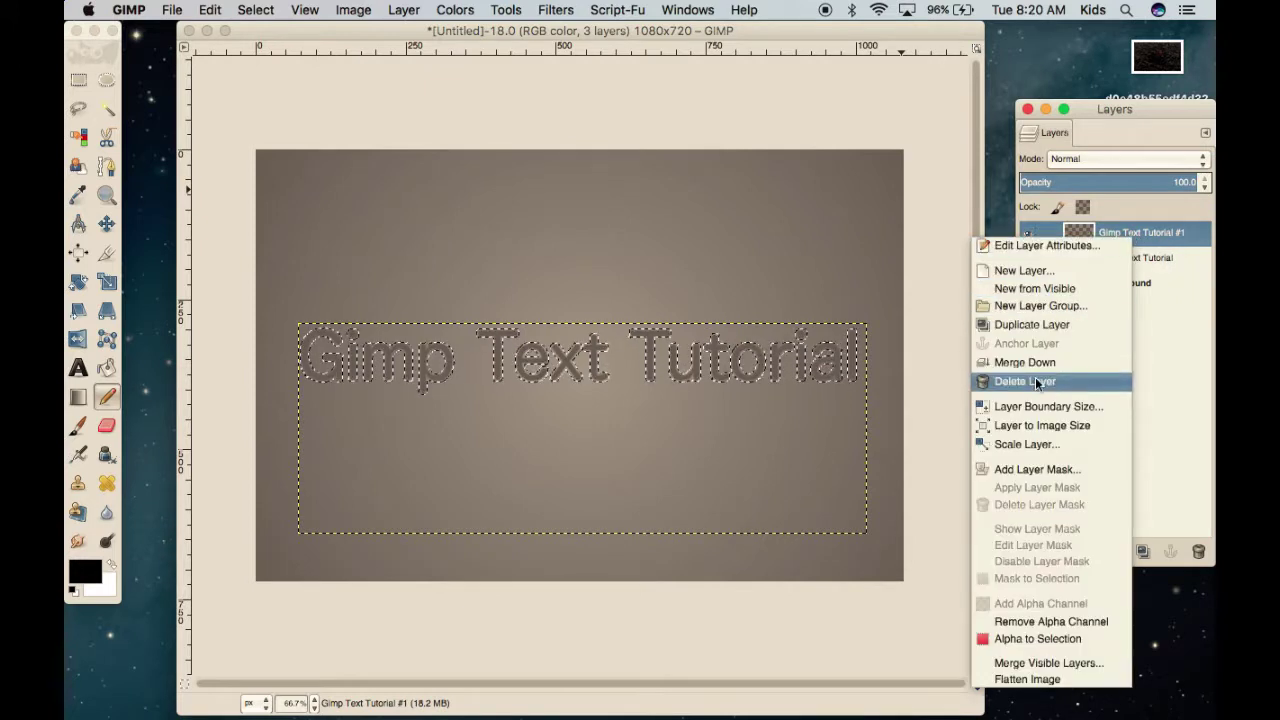
{"action": "left_click", "coordinate": [1008, 329]}
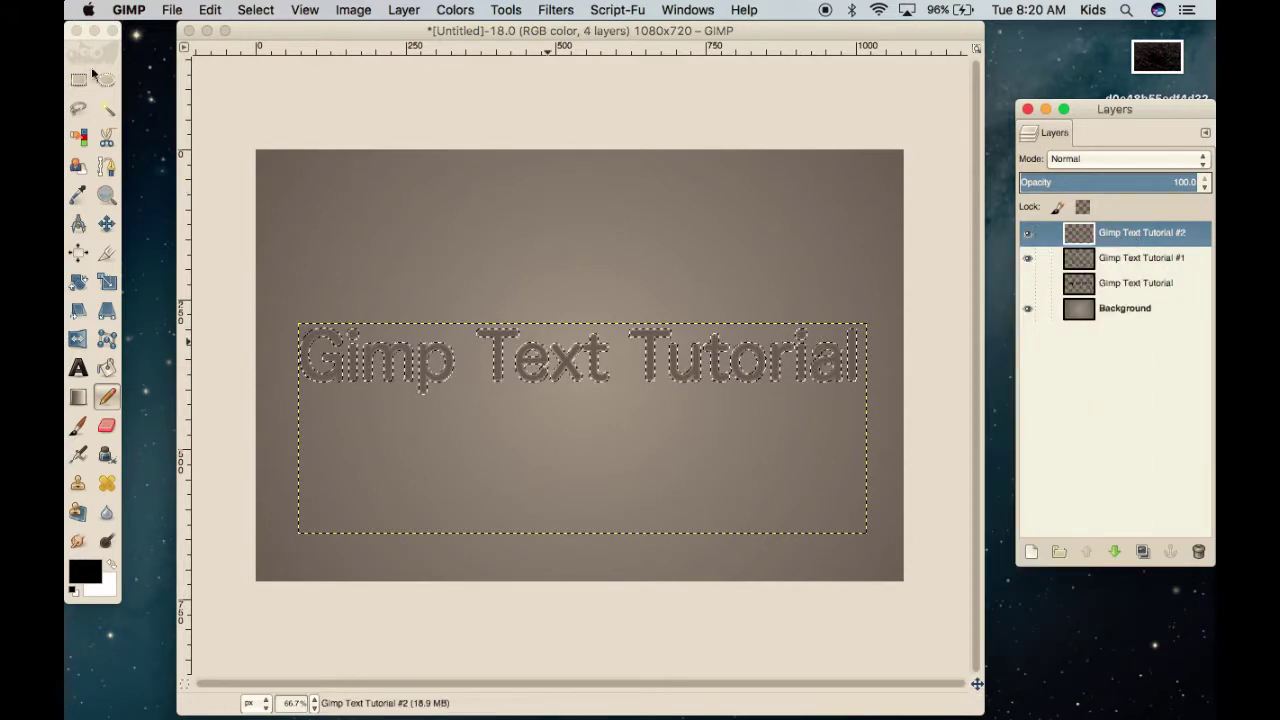
- Clear the selection, draw a path around 'Gimp', and erase that region from the top copy
{"action": "left_click", "coordinate": [107, 168]}
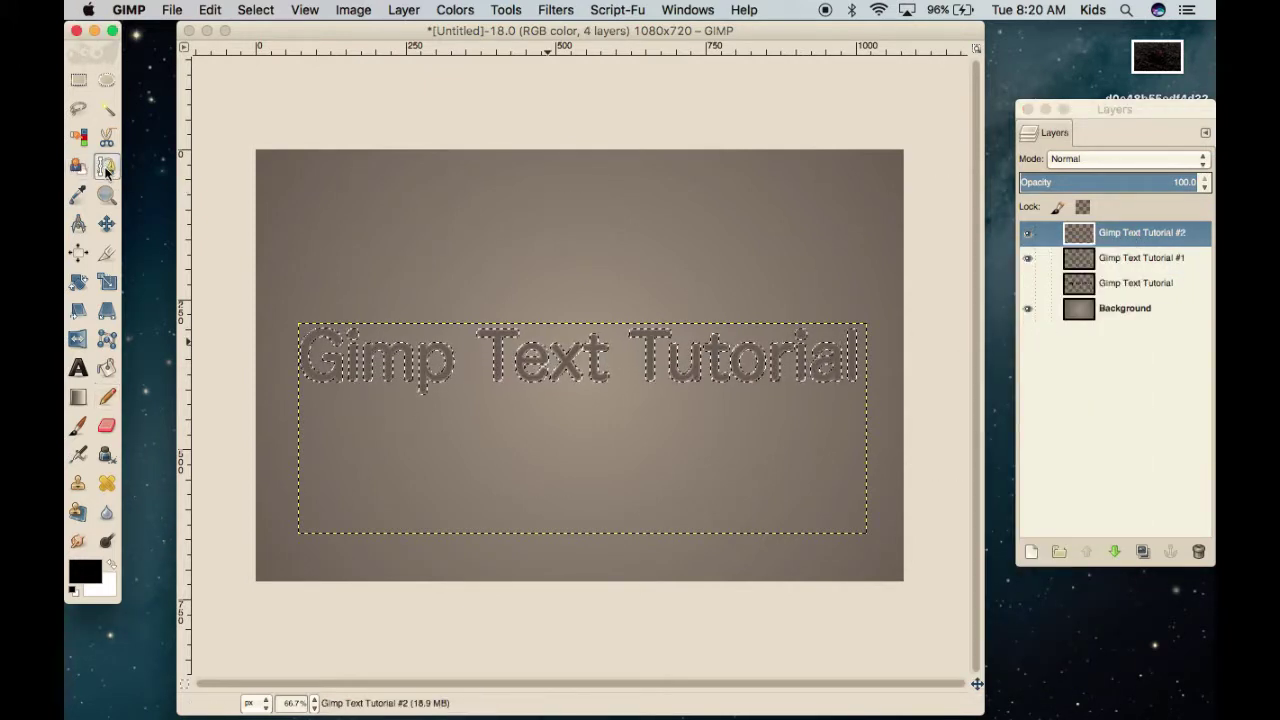
{"action": "left_click", "coordinate": [255, 9]}
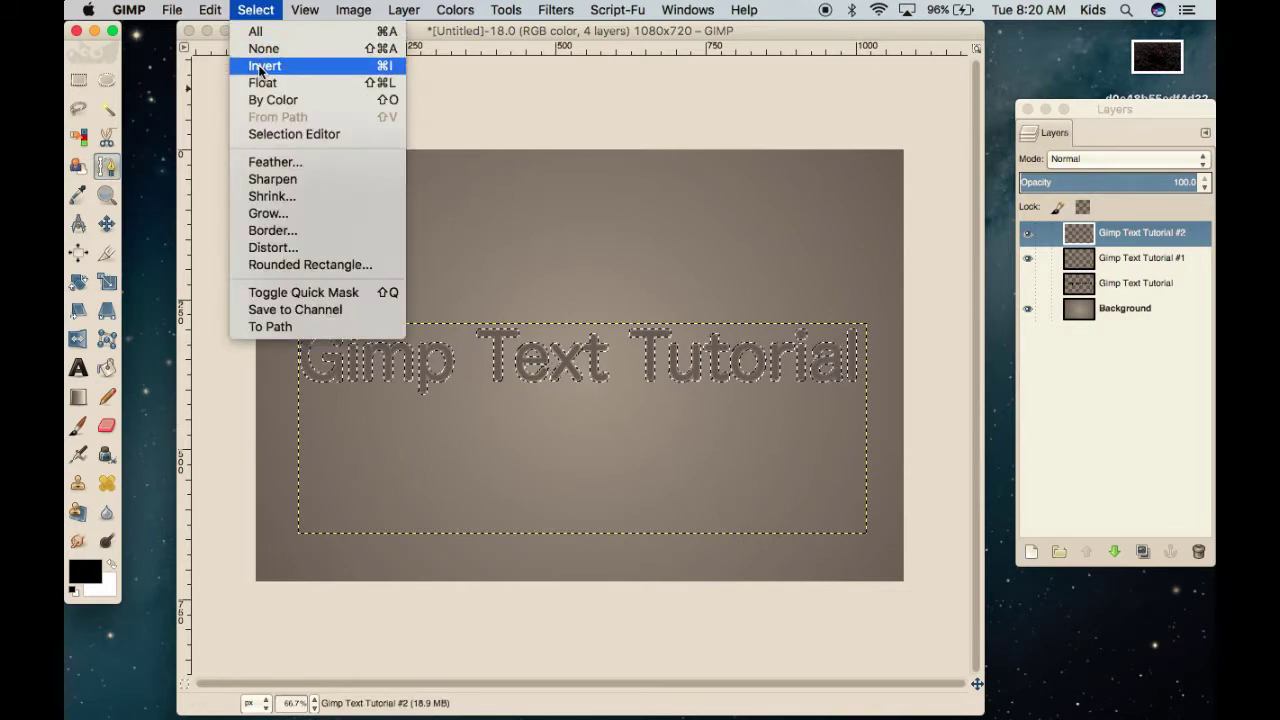
{"action": "left_click", "coordinate": [264, 50]}
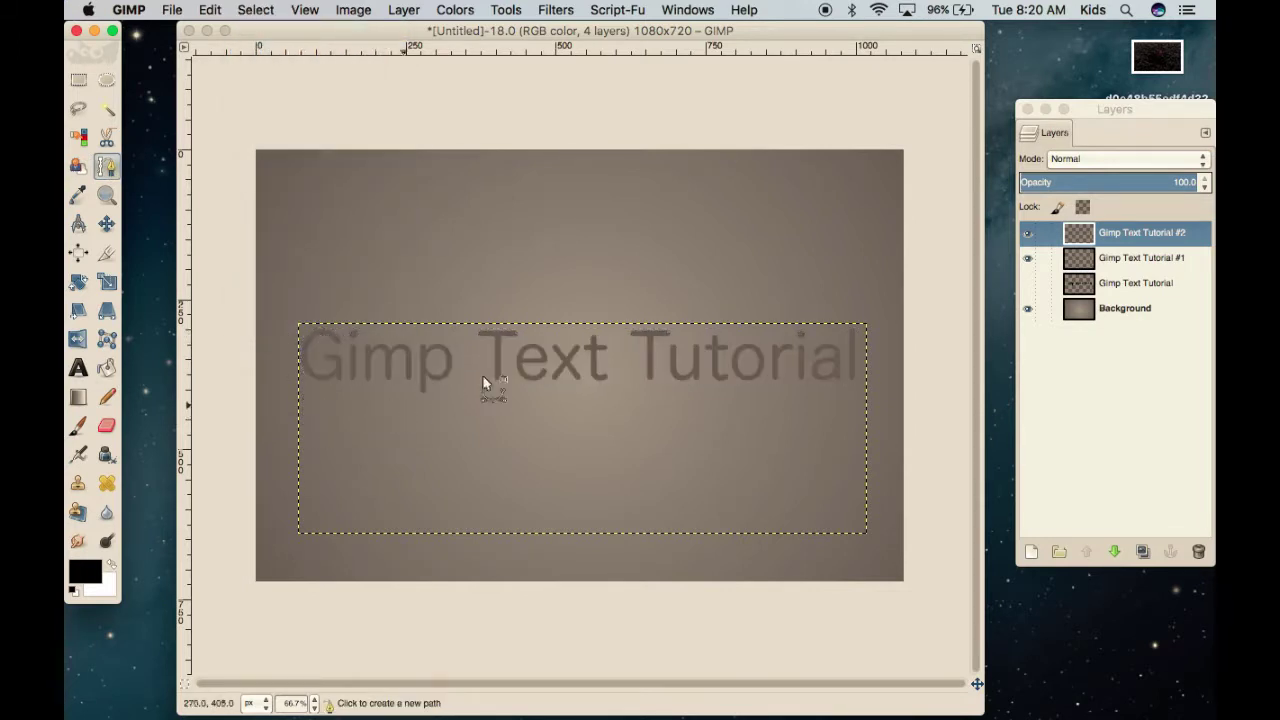
{"action": "left_click_drag", "start_coordinate": [482, 407], "coordinate": [389, 303]}
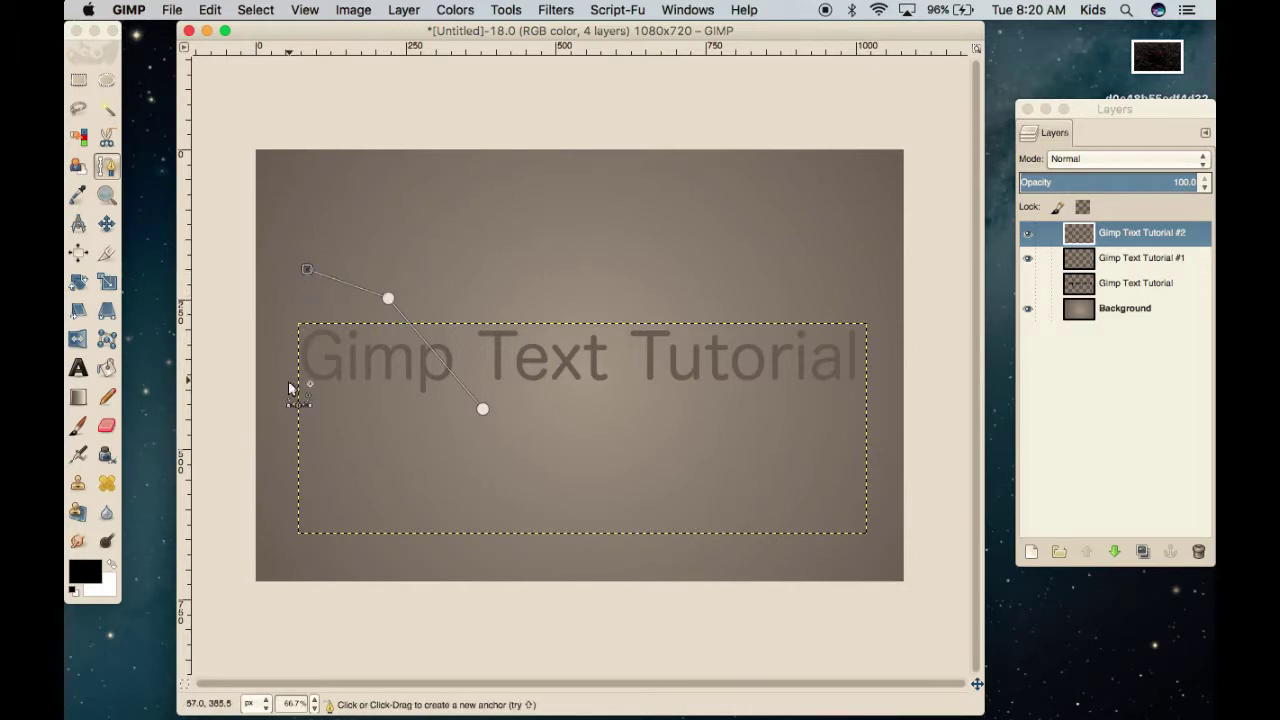
{"action": "left_click", "coordinate": [462, 423]}
{"action": "left_click", "coordinate": [262, 10]}
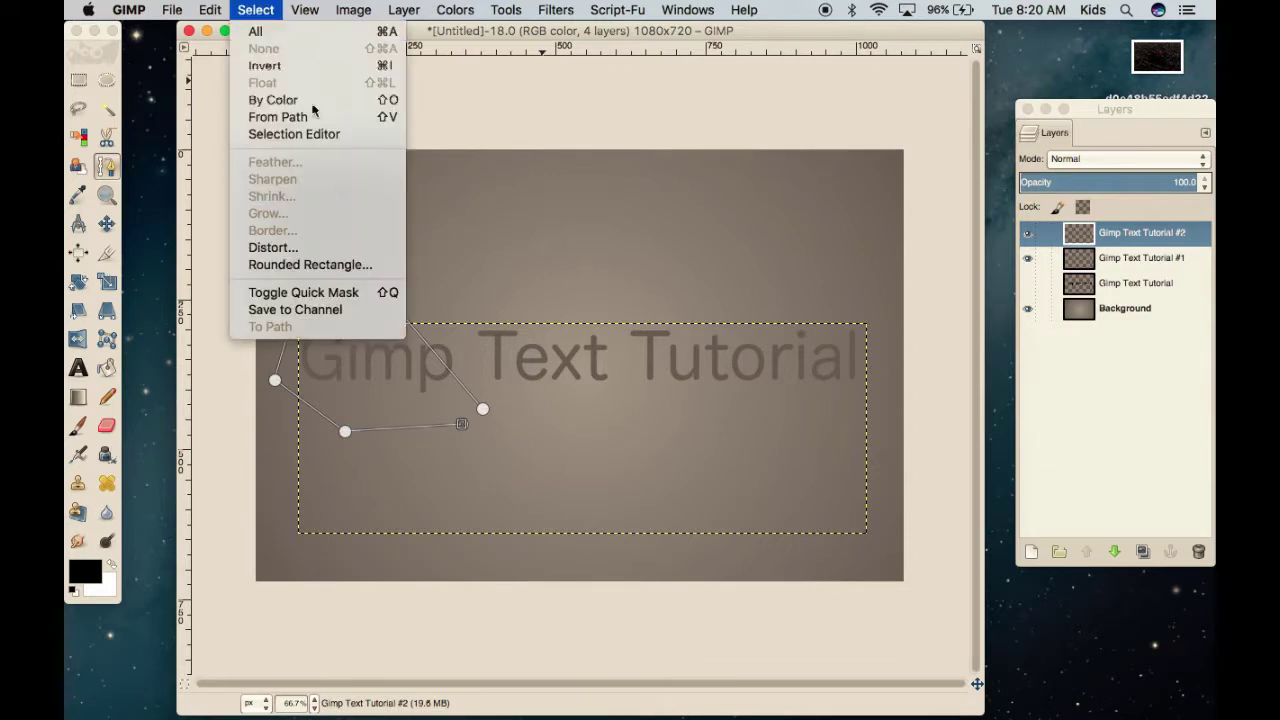
{"action": "left_click", "coordinate": [280, 114]}
{"action": "left_click", "coordinate": [209, 10]}
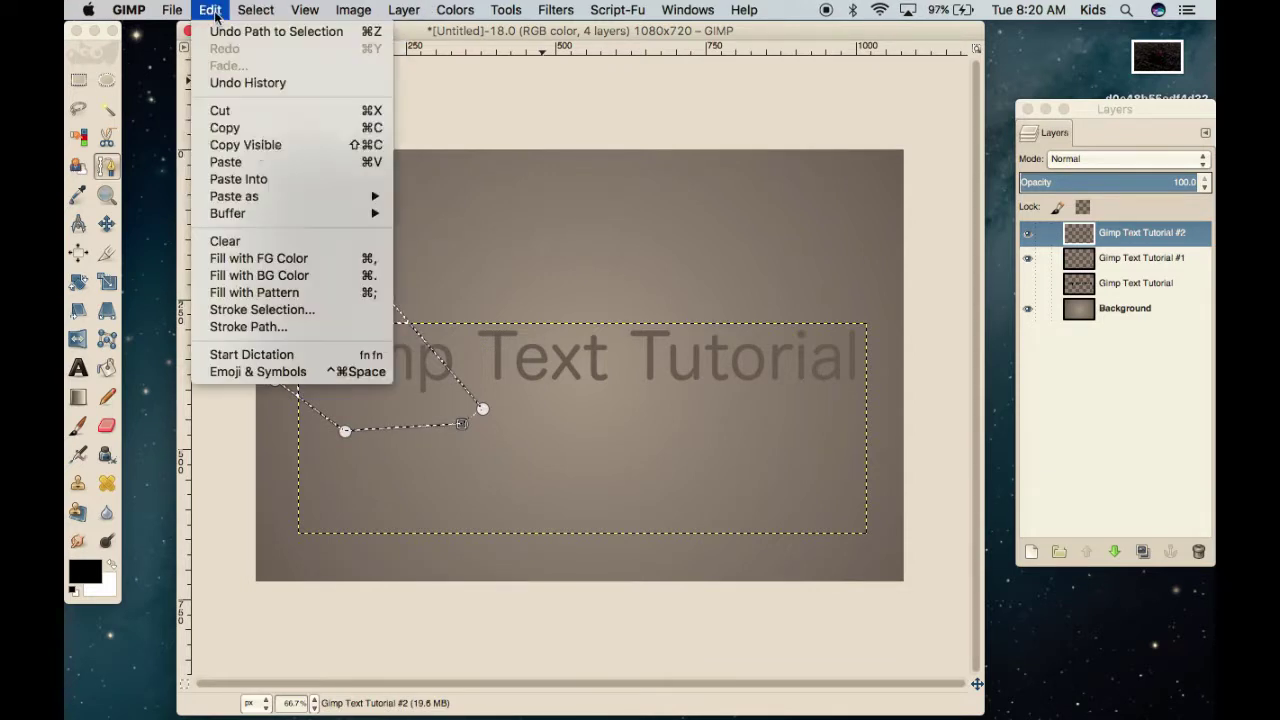
{"action": "left_click", "coordinate": [256, 242]}
- Draw a second path around 'Tutorial', erase that region, and check the cut by toggling #1
{"action": "left_click", "coordinate": [645, 416]}
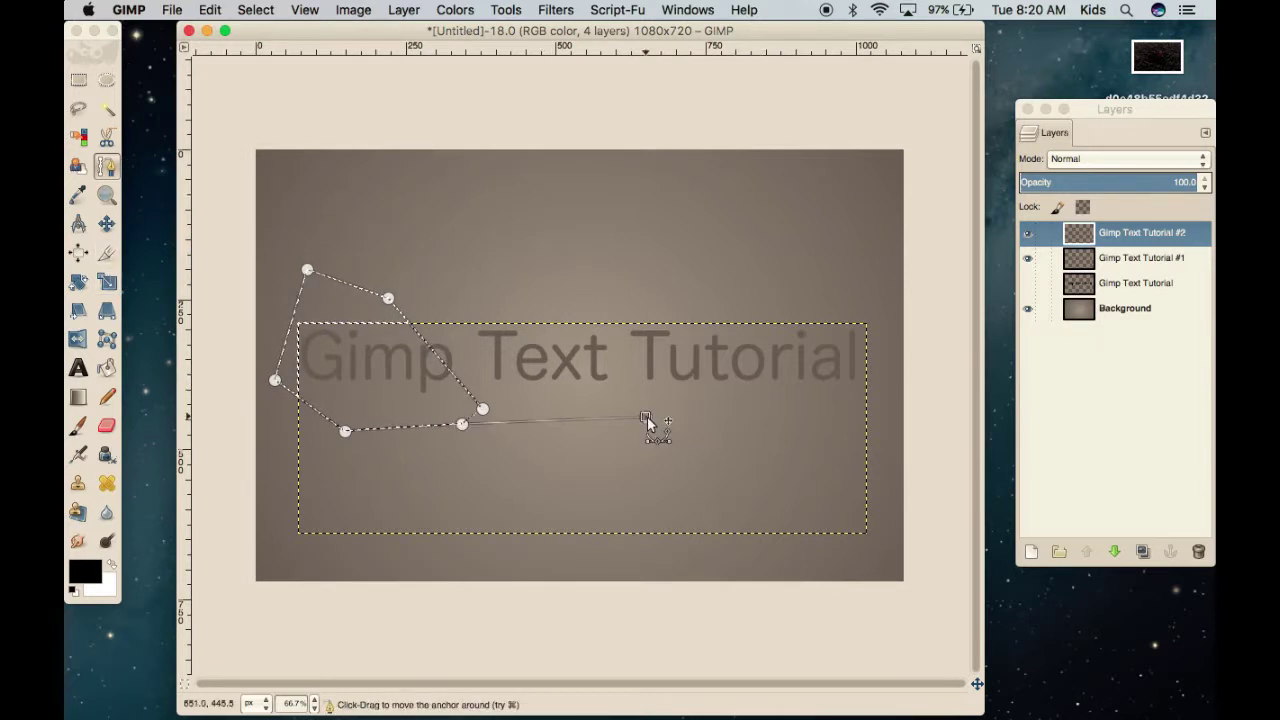
{"action": "left_click", "coordinate": [107, 166]}
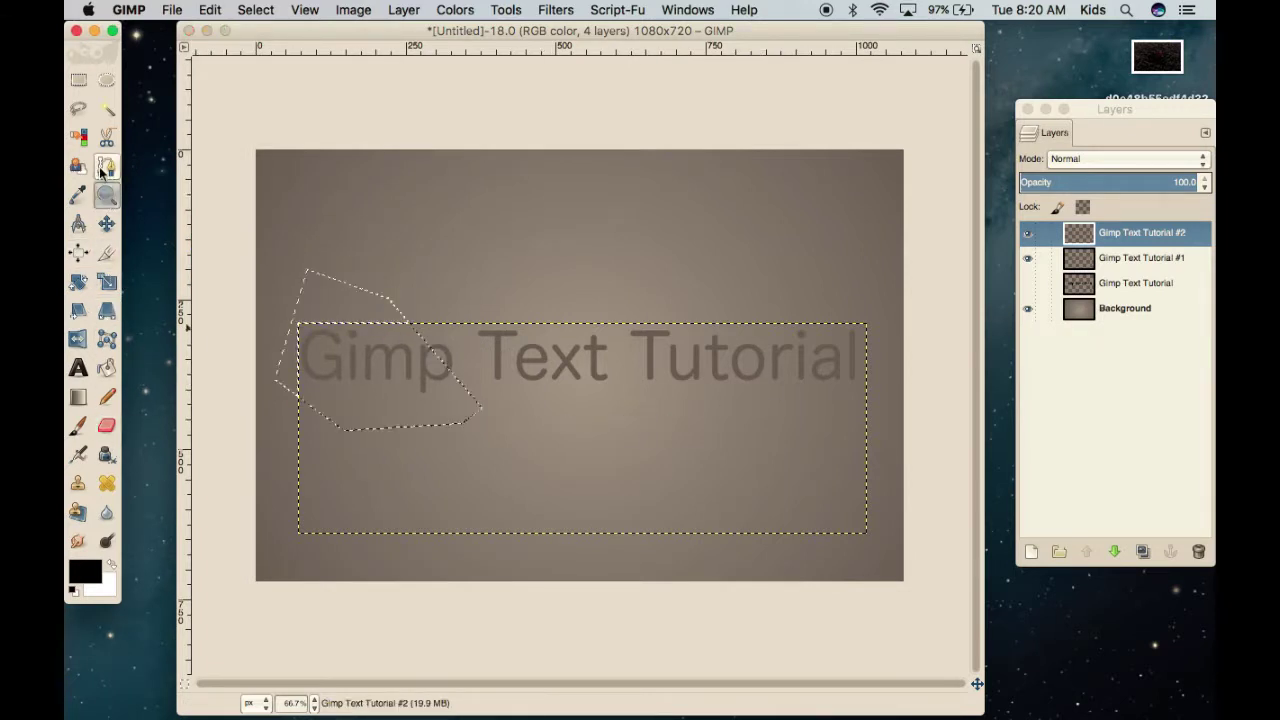
{"action": "left_click", "coordinate": [536, 408]}
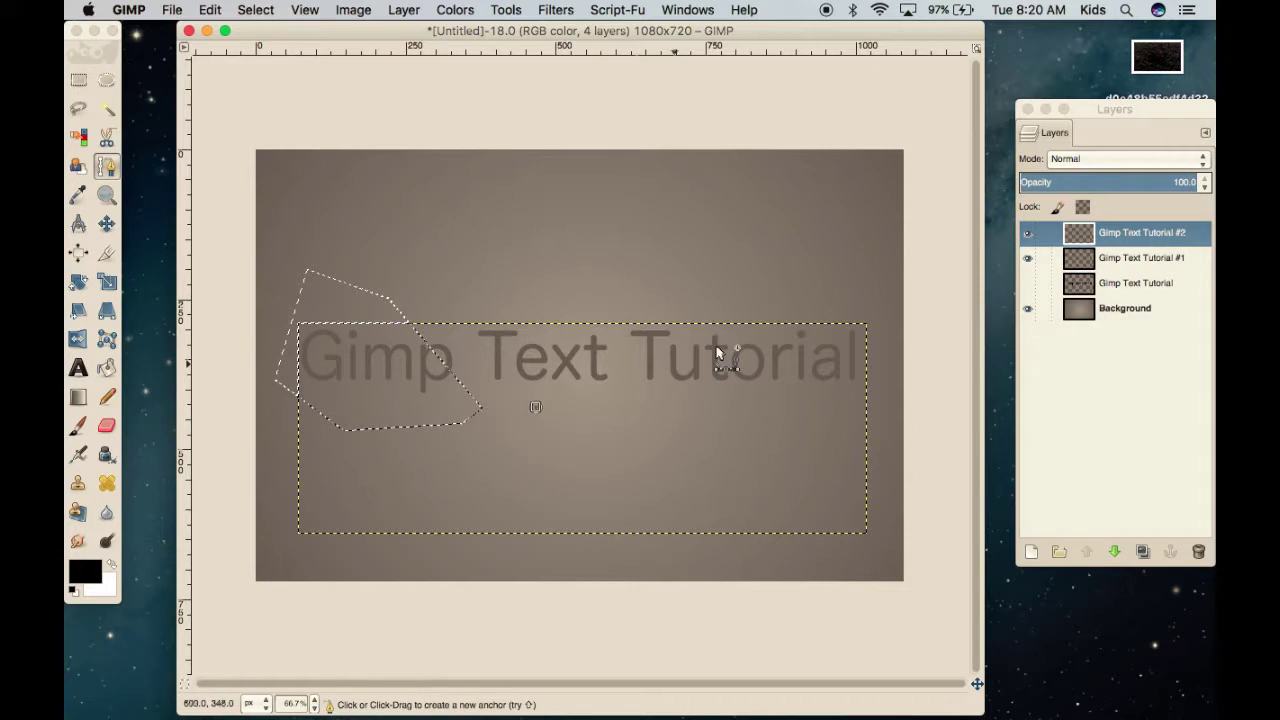
{"action": "left_click", "coordinate": [816, 298]}
{"action": "left_click", "coordinate": [873, 321]}
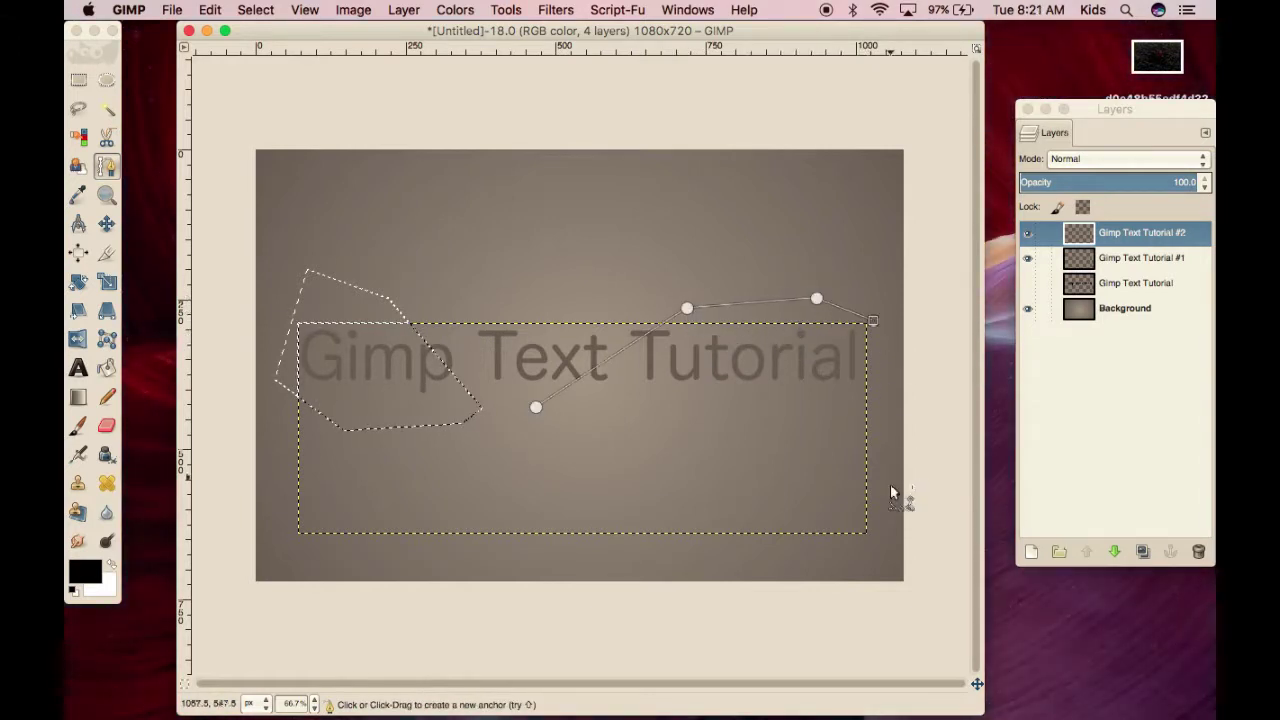
{"action": "left_click", "coordinate": [557, 445]}
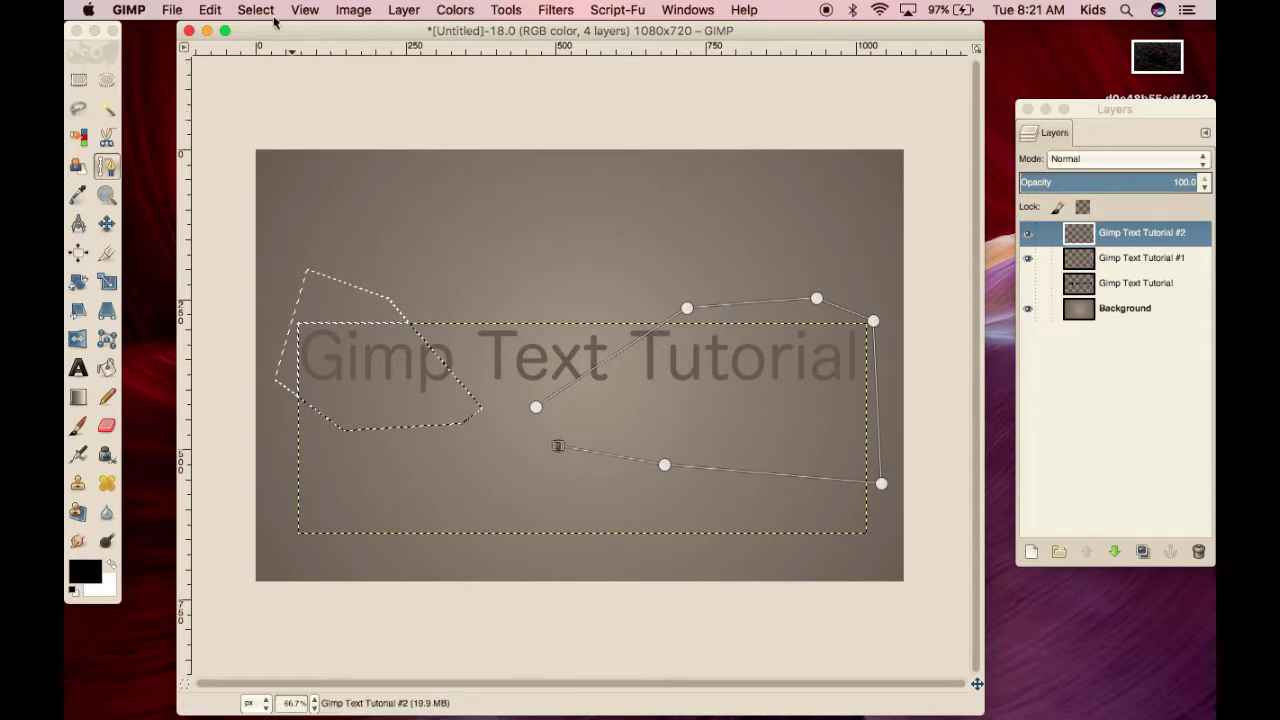
{"action": "left_click", "coordinate": [255, 10]}
{"action": "left_click", "coordinate": [300, 118]}
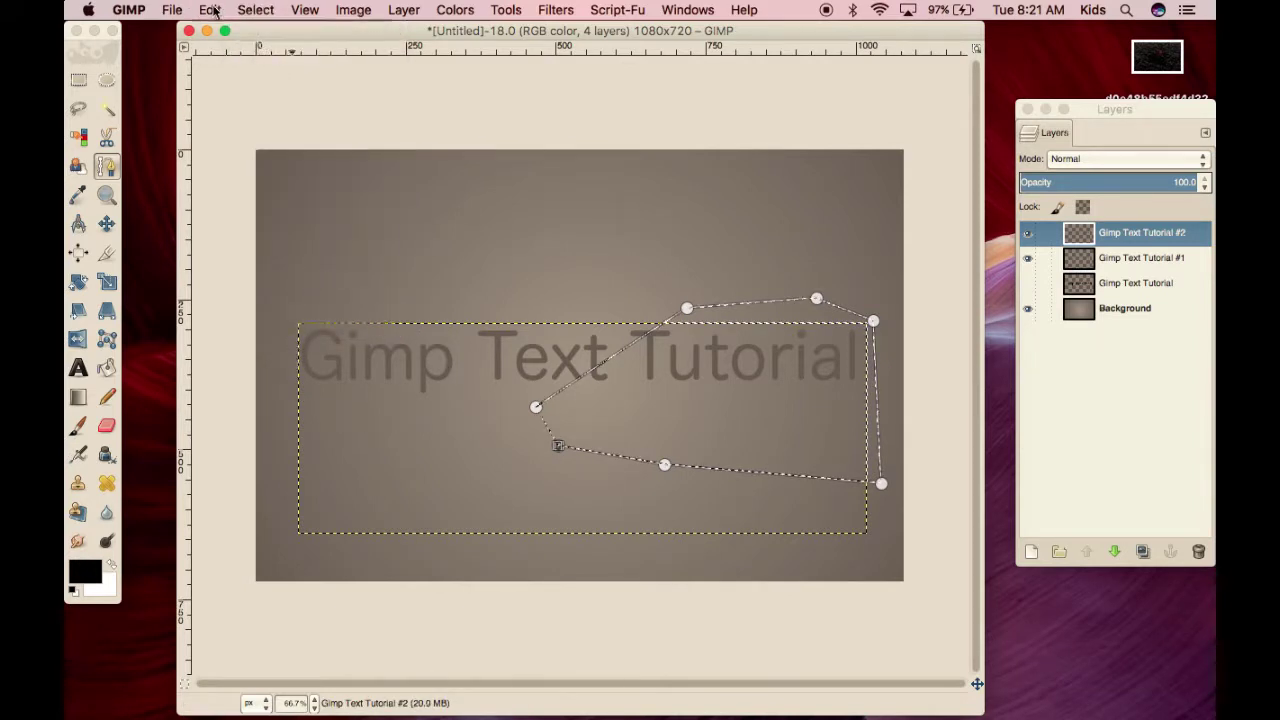
{"action": "left_click", "coordinate": [210, 10]}
{"action": "left_click", "coordinate": [303, 250]}
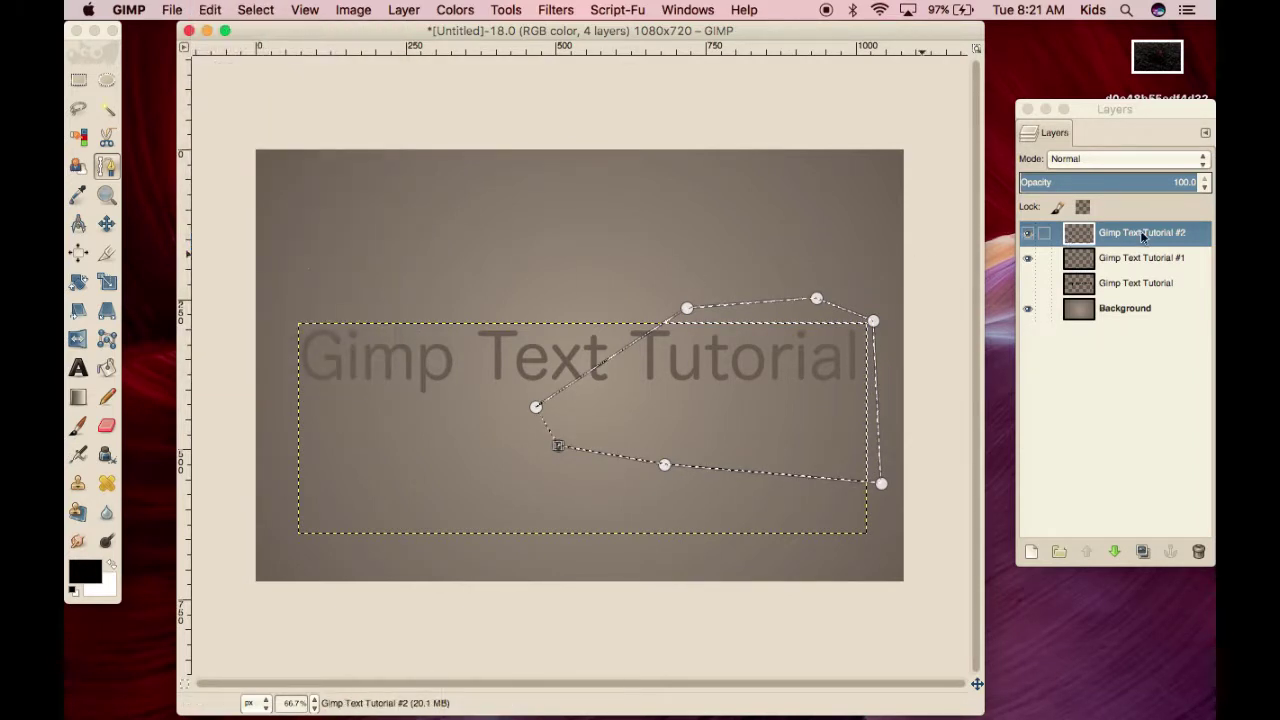
{"action": "left_click", "coordinate": [1027, 257]}
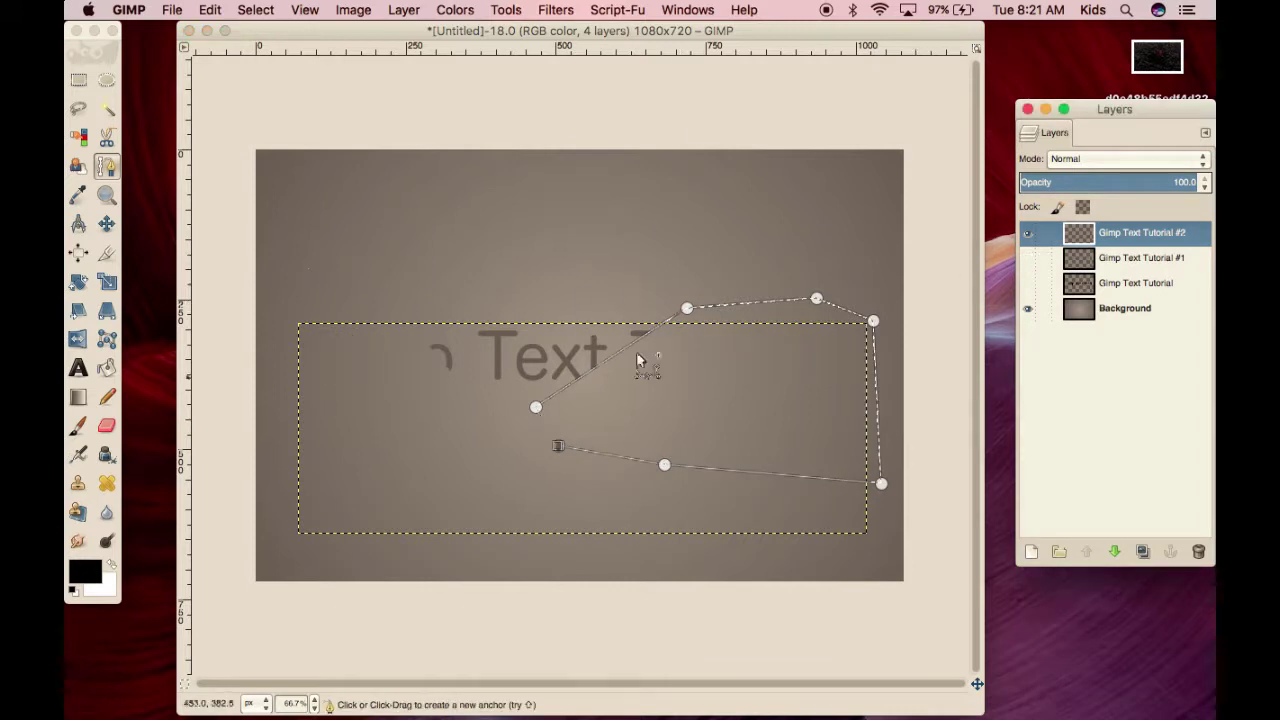
{"action": "left_click", "coordinate": [1027, 257]}
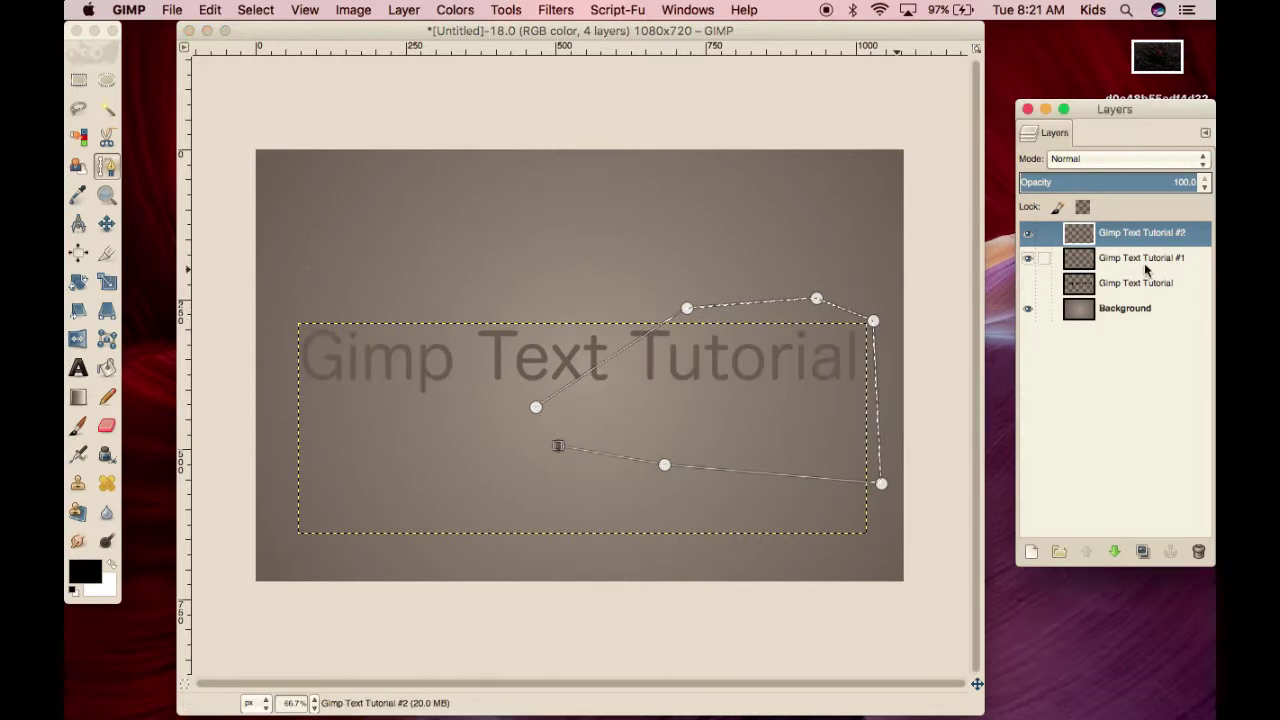
{"action": "left_click", "coordinate": [1100, 260]}
- Select the #1 layer's text shape and pencil 'Gimp', the final t and 'Tutorial' orange
{"action": "right_click", "coordinate": [1120, 264]}
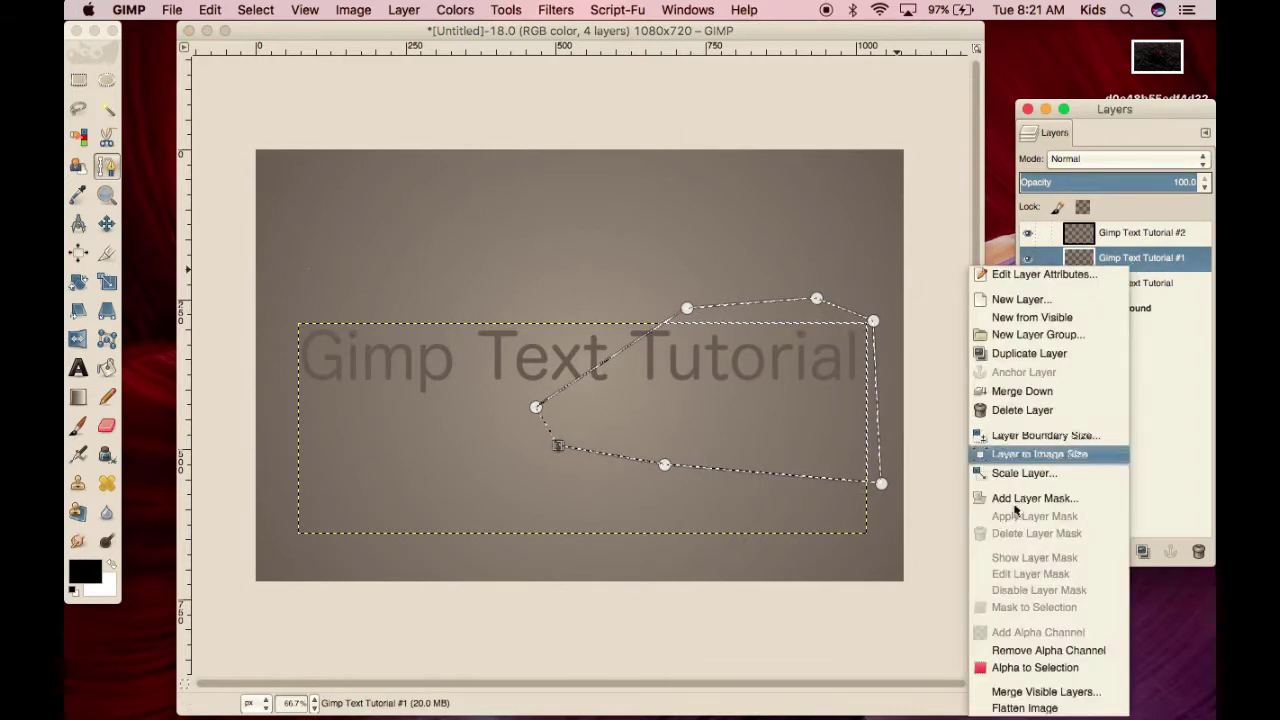
{"action": "left_click", "coordinate": [1045, 667]}
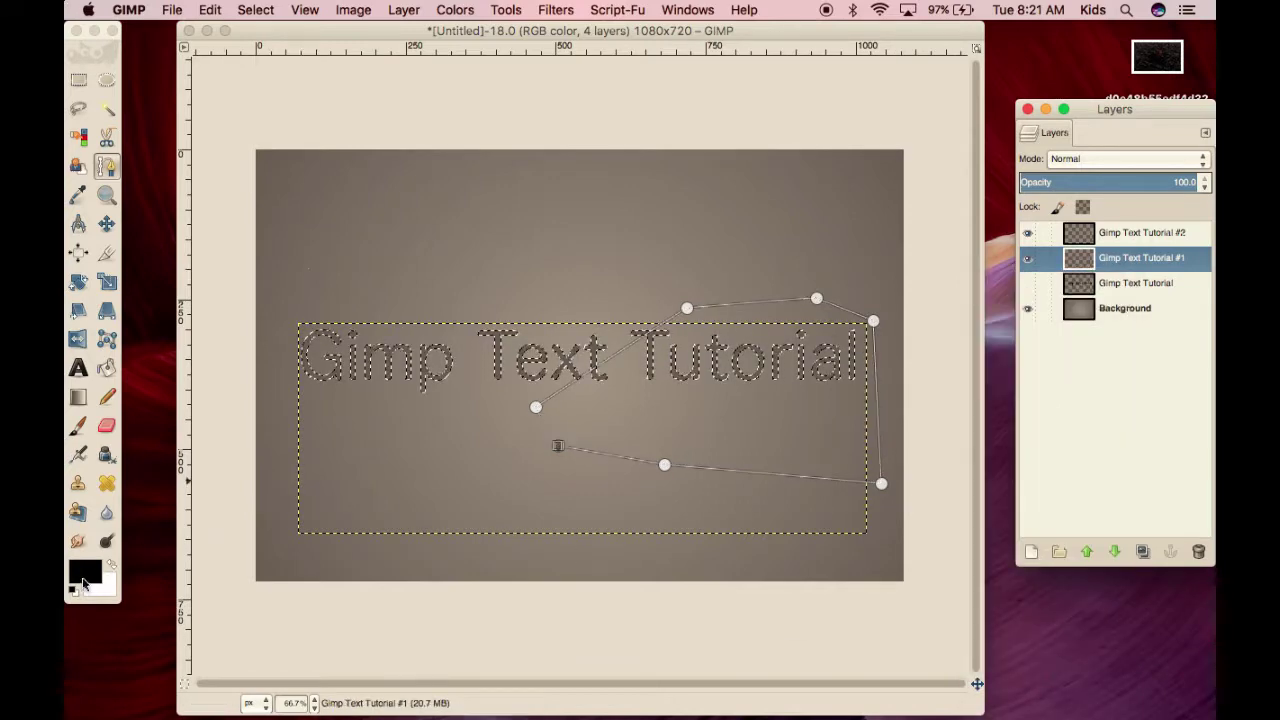
{"action": "left_click", "coordinate": [85, 578]}
{"action": "left_click", "coordinate": [620, 222]}
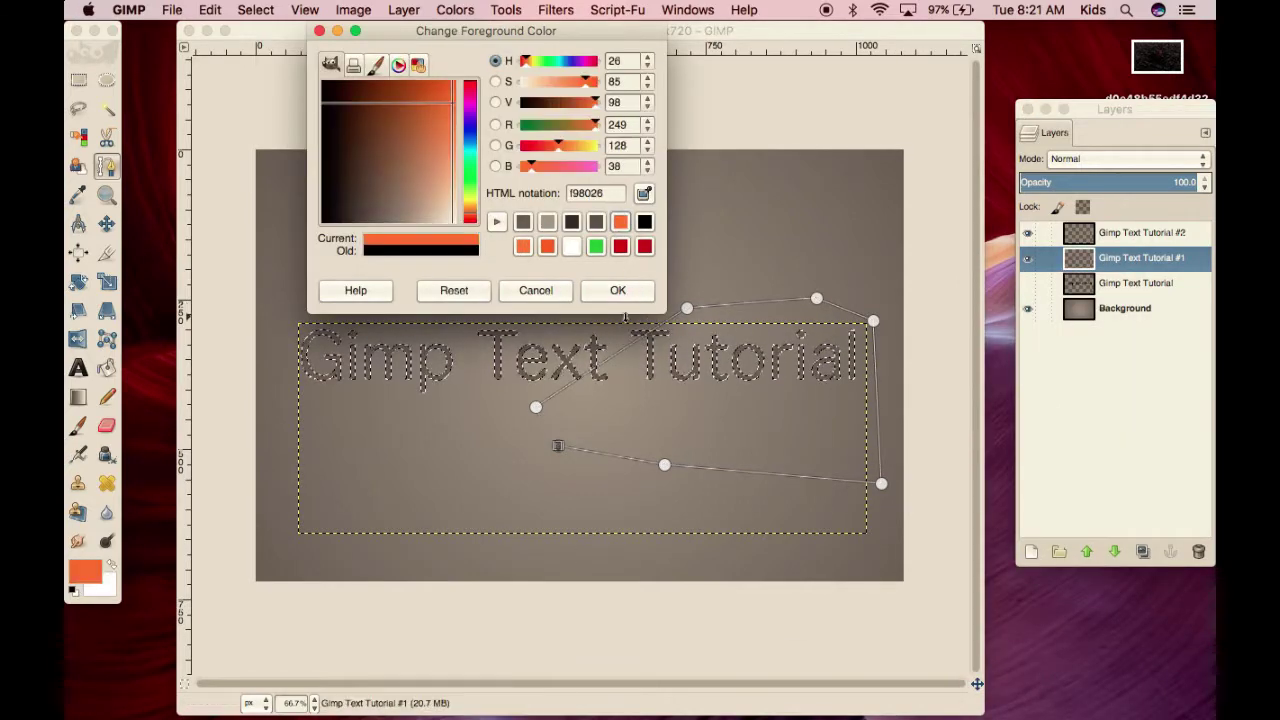
{"action": "left_click", "coordinate": [618, 290]}
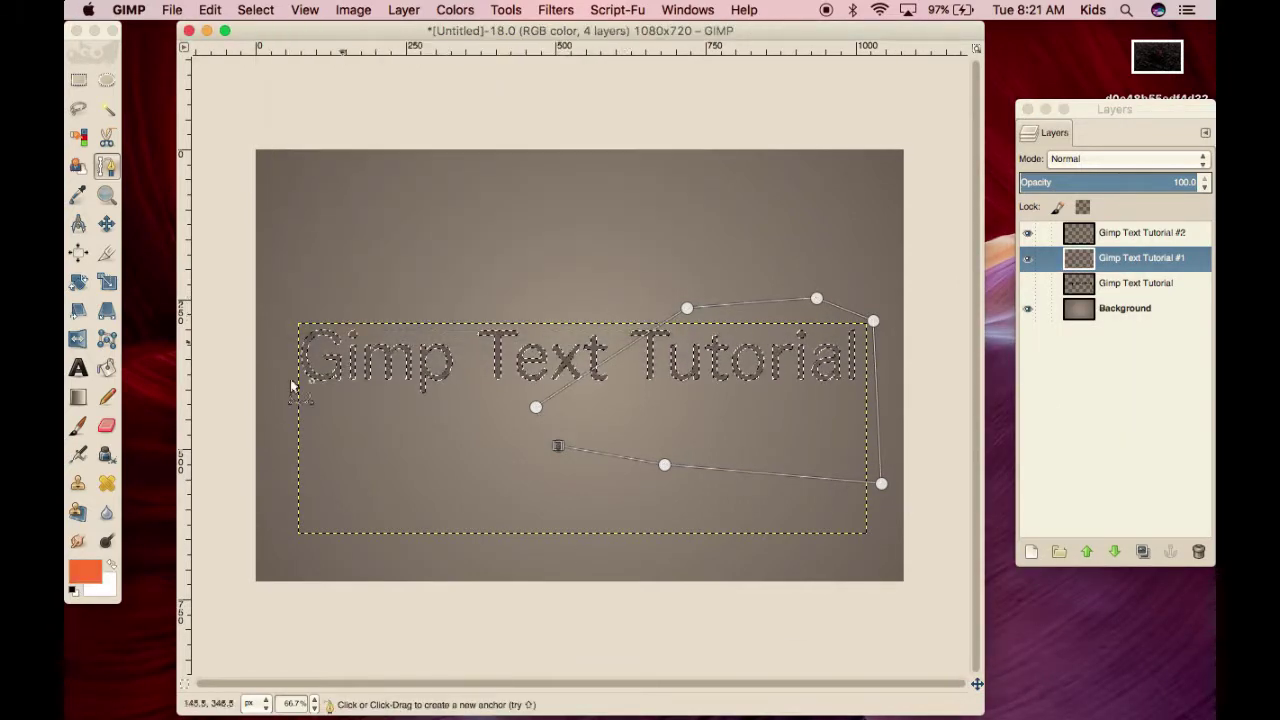
{"action": "left_click", "coordinate": [106, 396]}
{"action": "left_click", "coordinate": [368, 312]}
{"action": "left_click_drag", "start_coordinate": [655, 340], "coordinate": [835, 335]}
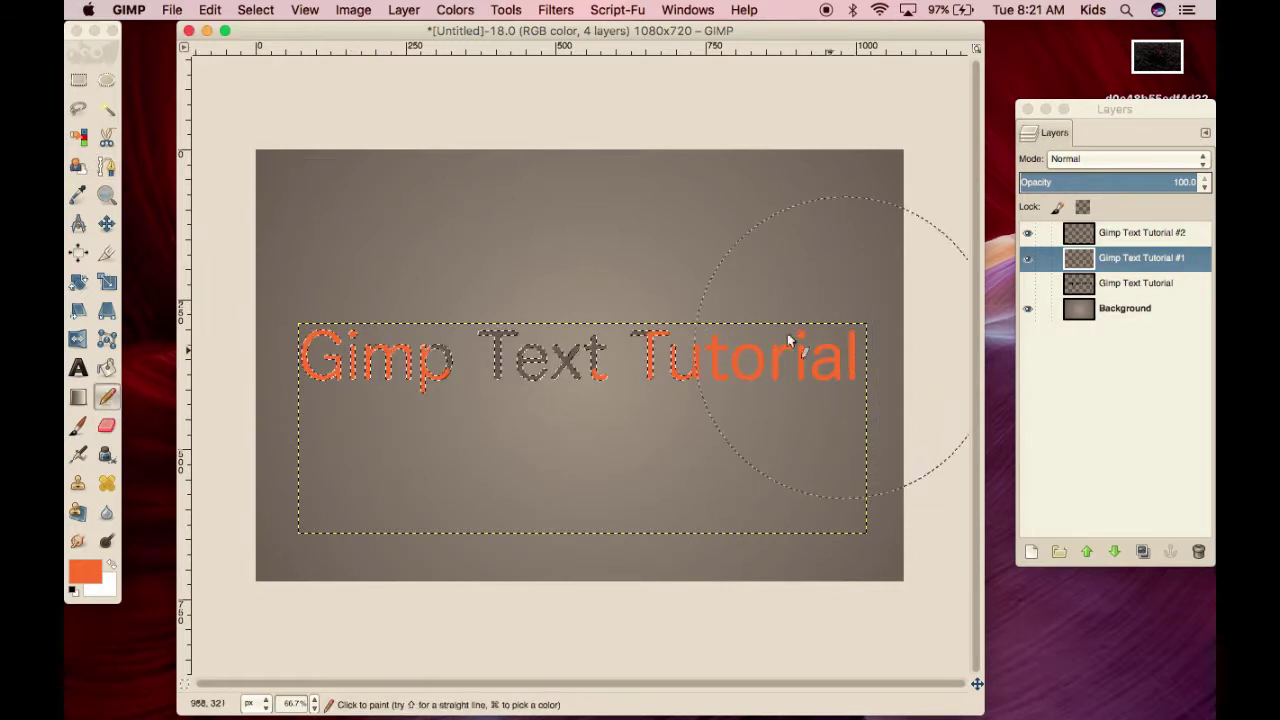
- Merge layer #2 down into #1 and duplicate the merged orange text layer
{"action": "left_click", "coordinate": [1028, 287]}
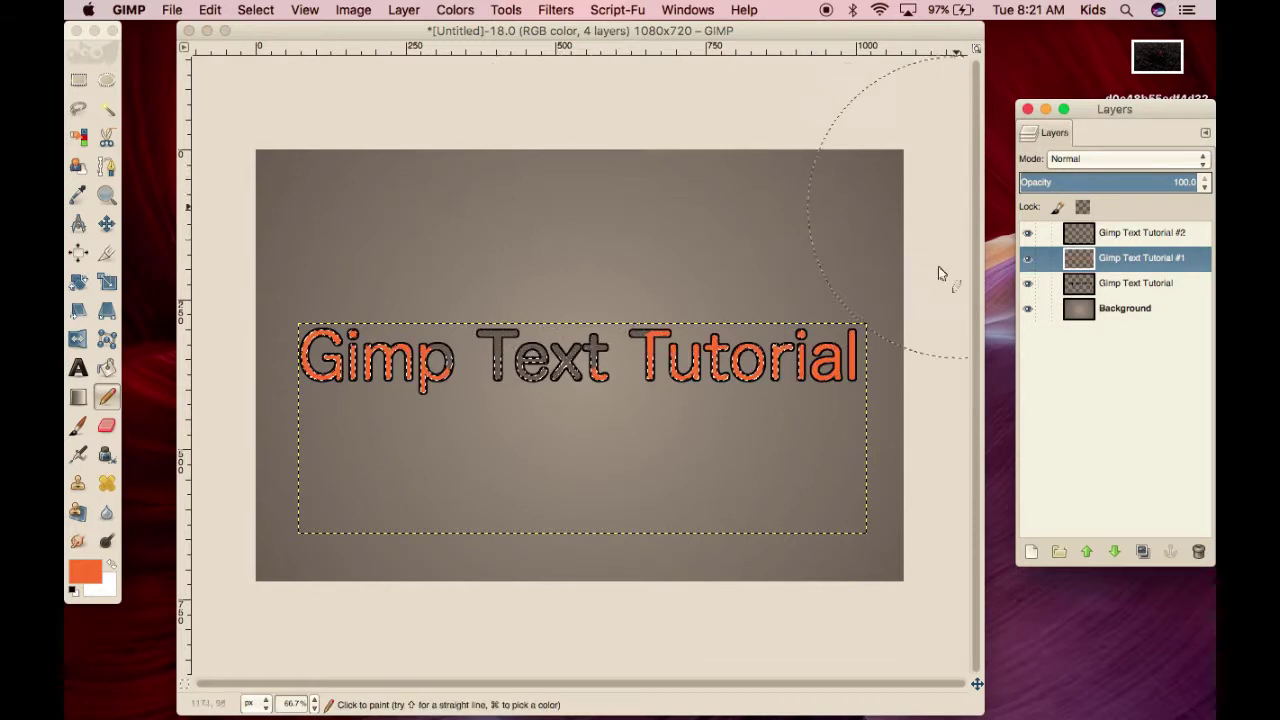
{"action": "left_click", "coordinate": [1027, 284]}
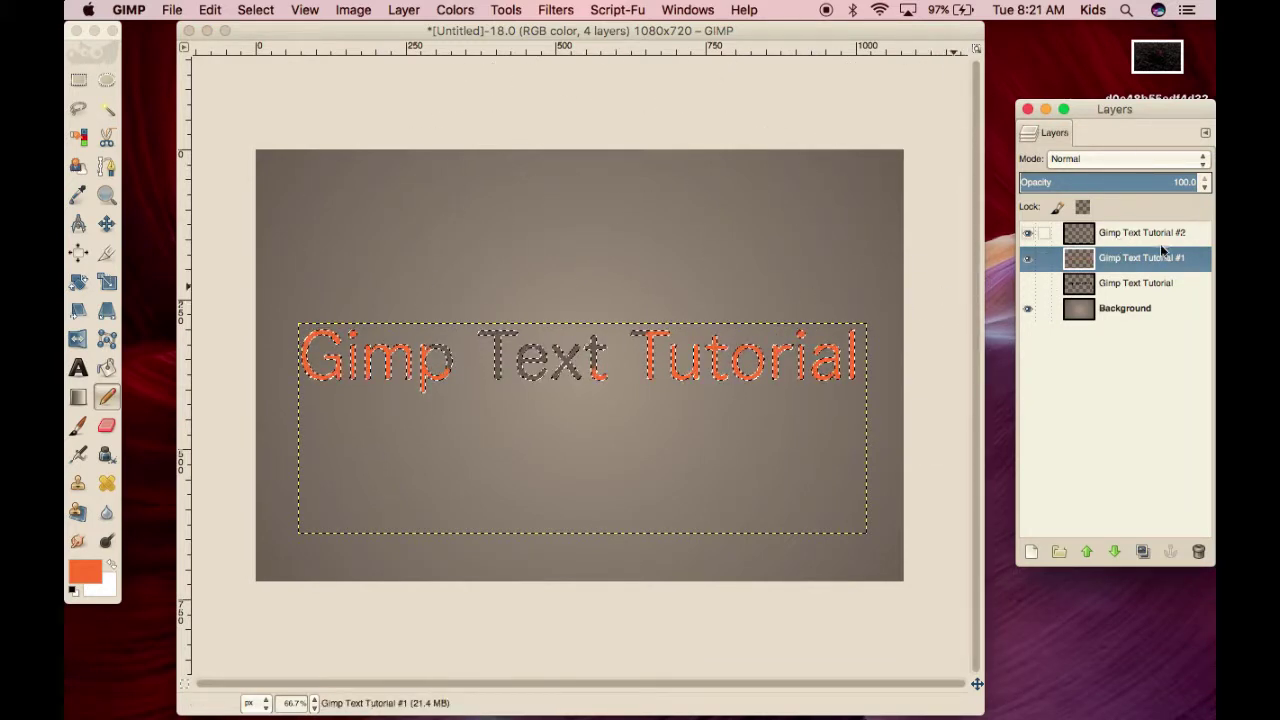
{"action": "left_click", "coordinate": [1131, 232]}
{"action": "right_click", "coordinate": [1131, 232]}
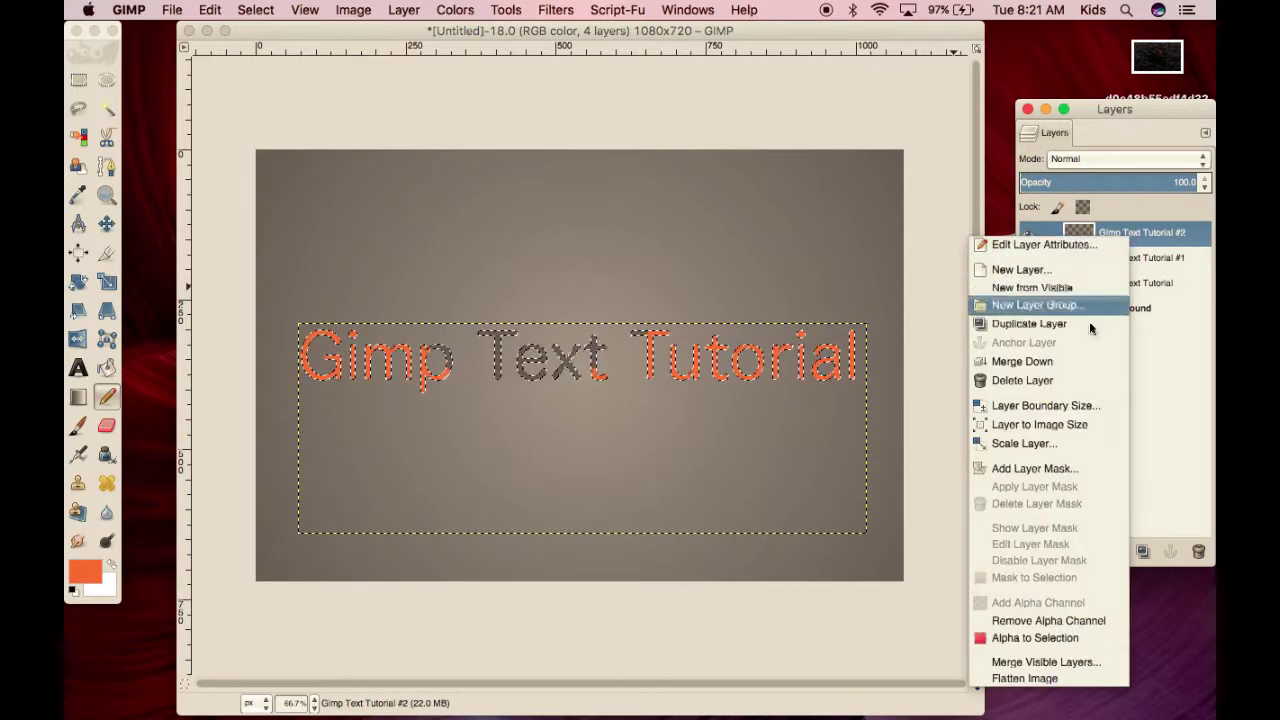
{"action": "left_click", "coordinate": [1048, 365]}
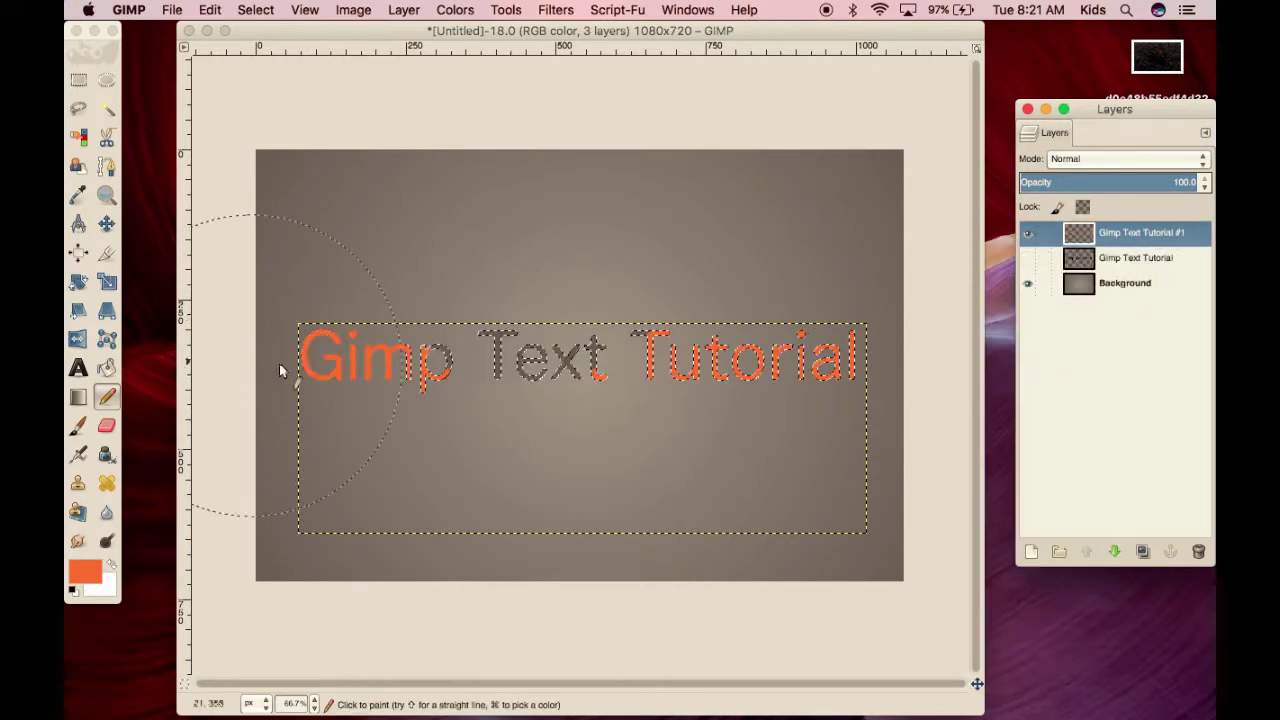
{"action": "right_click", "coordinate": [1165, 240]}
{"action": "left_click", "coordinate": [1050, 325]}
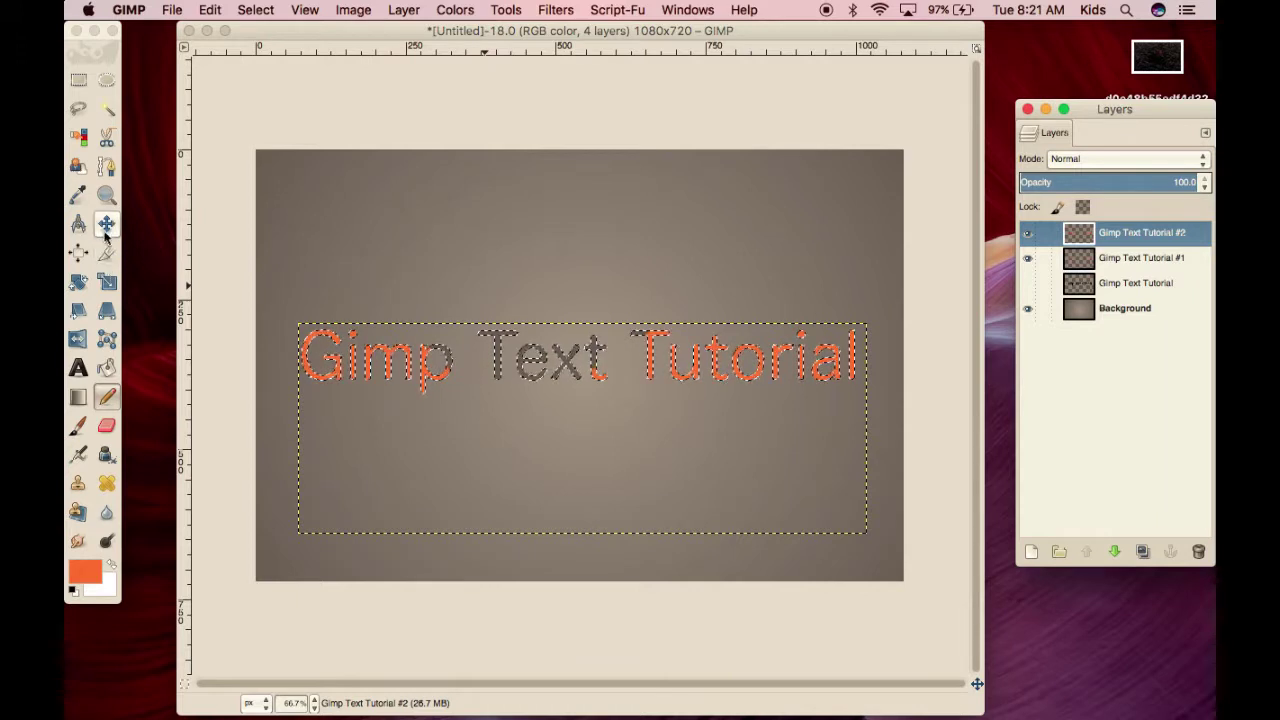
- Invert the selection and draw a path enclosing the upper half of the lettering
{"action": "left_click", "coordinate": [107, 166]}
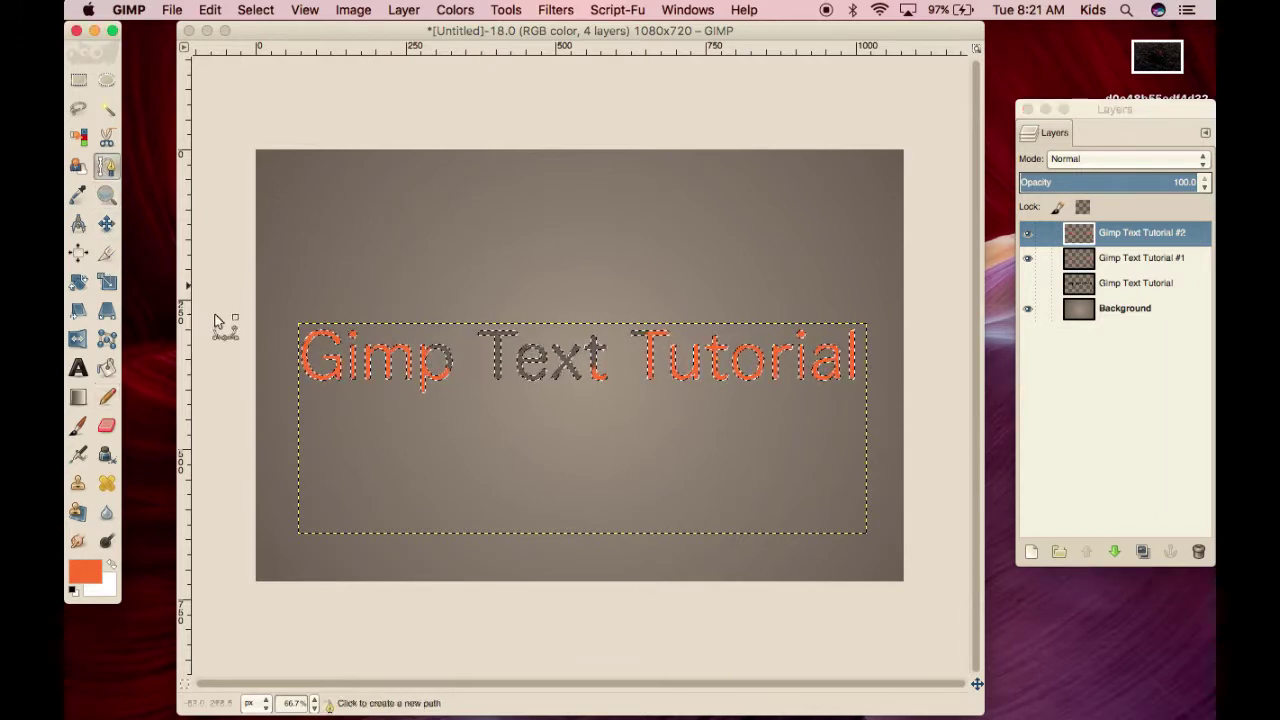
{"action": "left_click", "coordinate": [250, 10]}
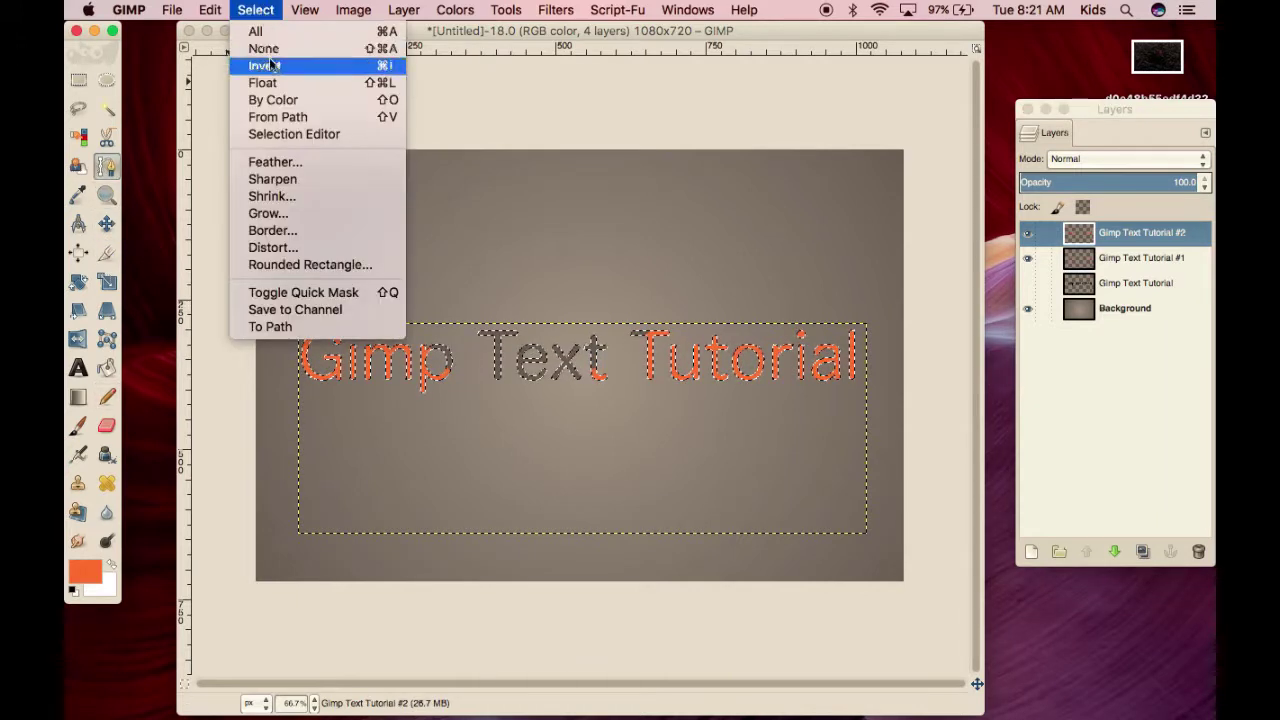
{"action": "left_click", "coordinate": [266, 65]}
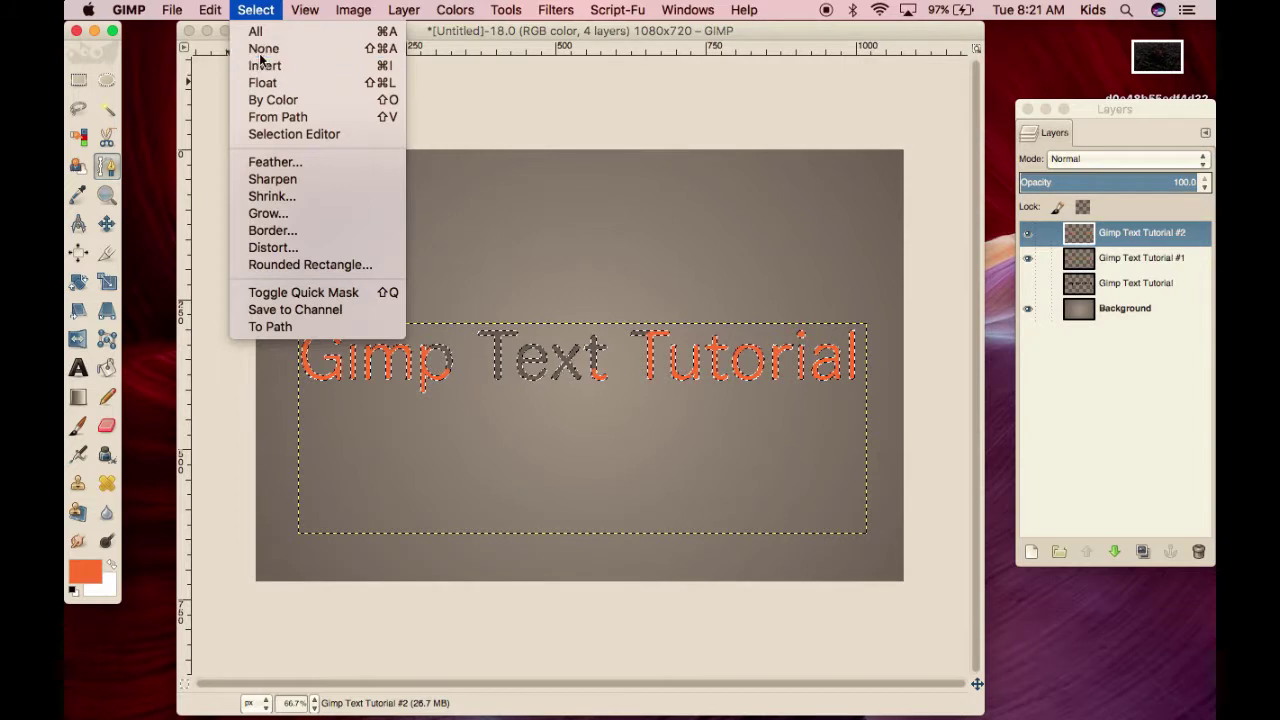
{"action": "left_click", "coordinate": [289, 358]}
{"action": "left_click", "coordinate": [870, 355]}
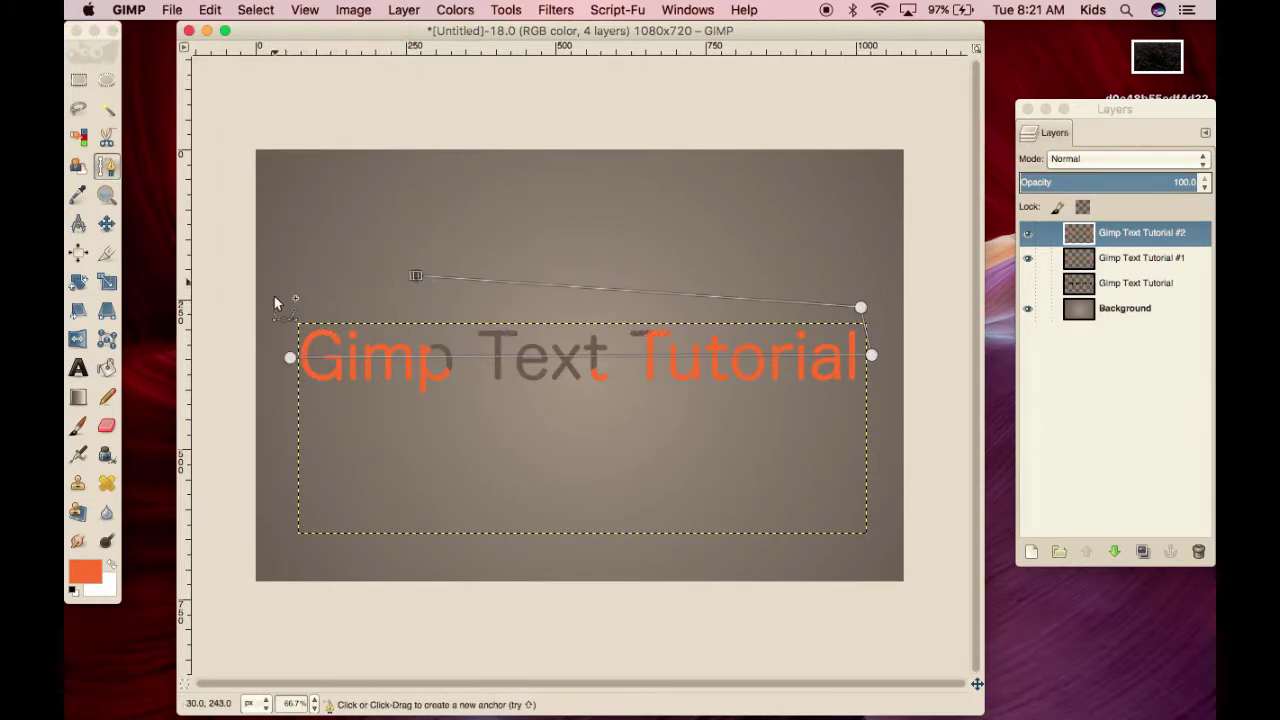
- Turn the path into a selection, clear it on the top text layer, and check the result
{"action": "left_click", "coordinate": [255, 9]}
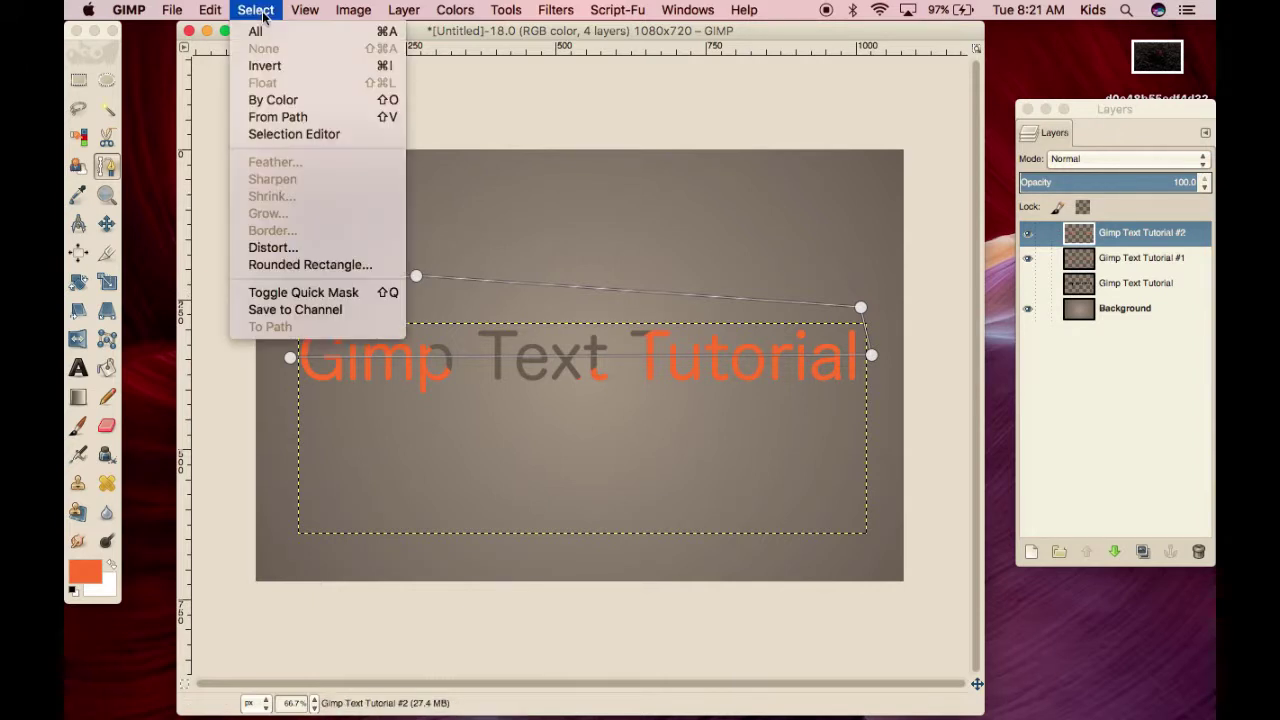
{"action": "left_click", "coordinate": [305, 120]}
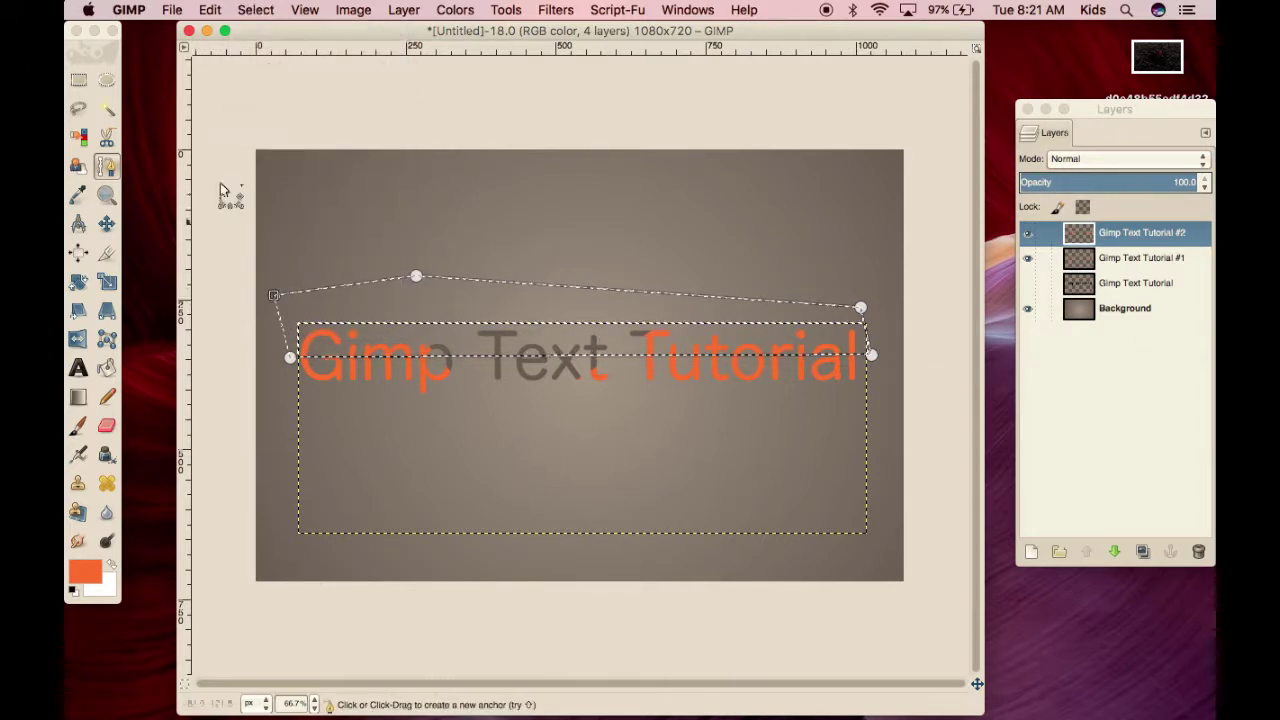
{"action": "left_click", "coordinate": [222, 12]}
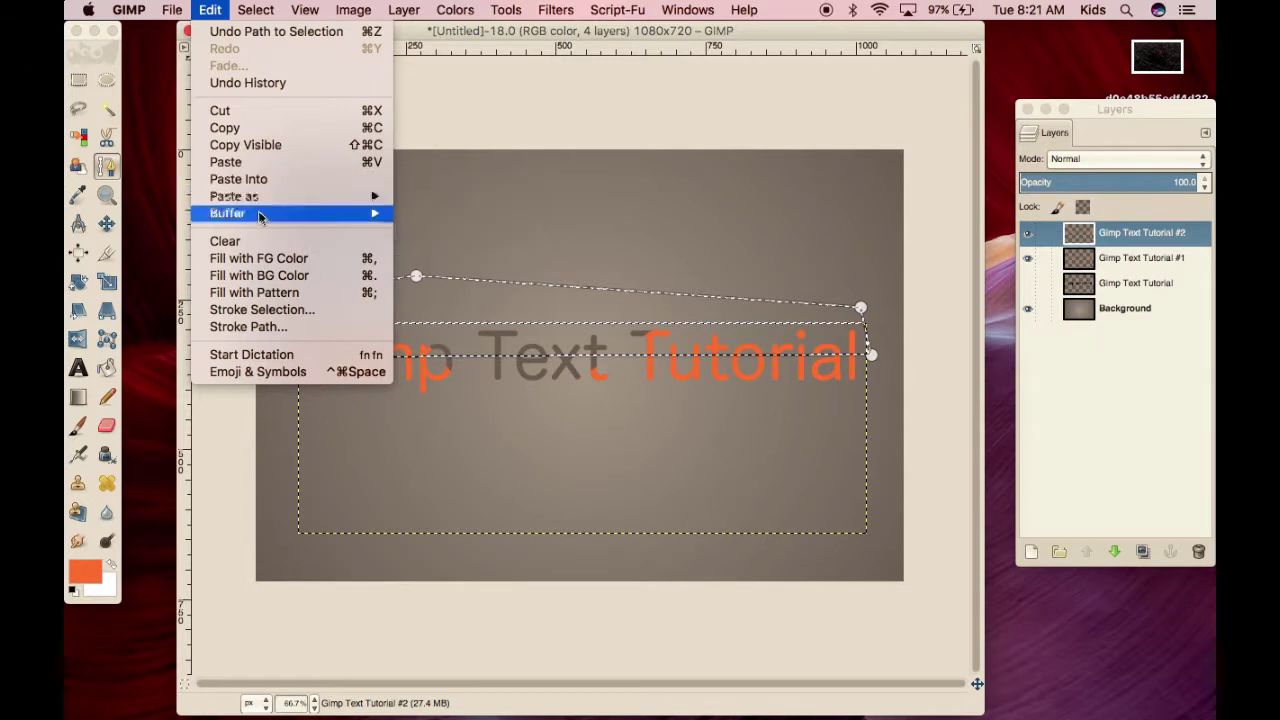
{"action": "left_click", "coordinate": [250, 241]}
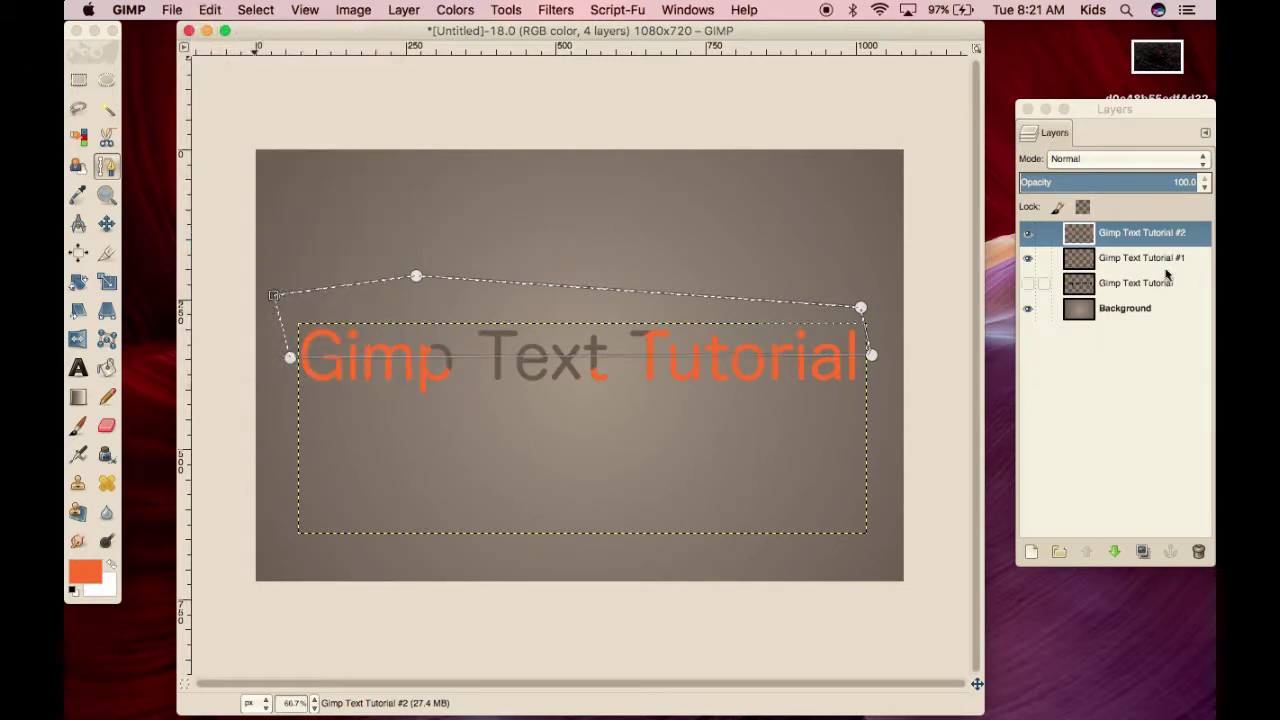
{"action": "left_click", "coordinate": [1028, 260]}
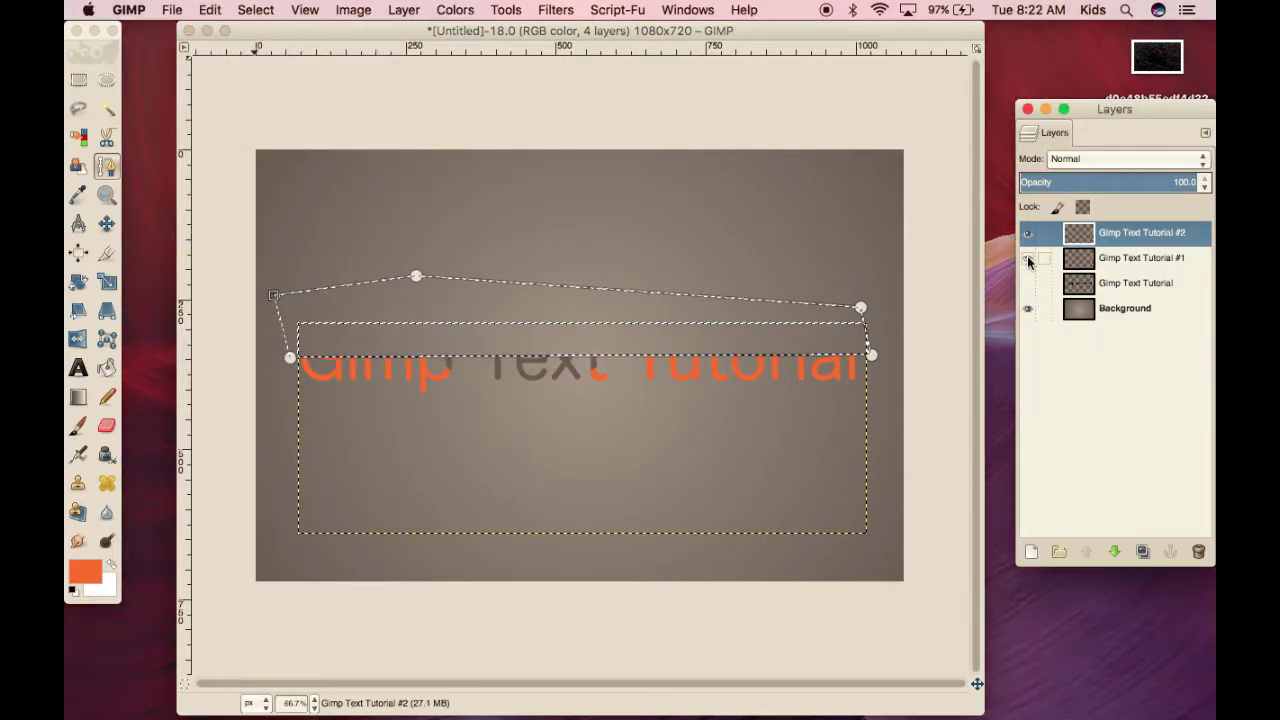
{"action": "left_click", "coordinate": [1028, 260]}
{"action": "left_click", "coordinate": [1125, 260]}
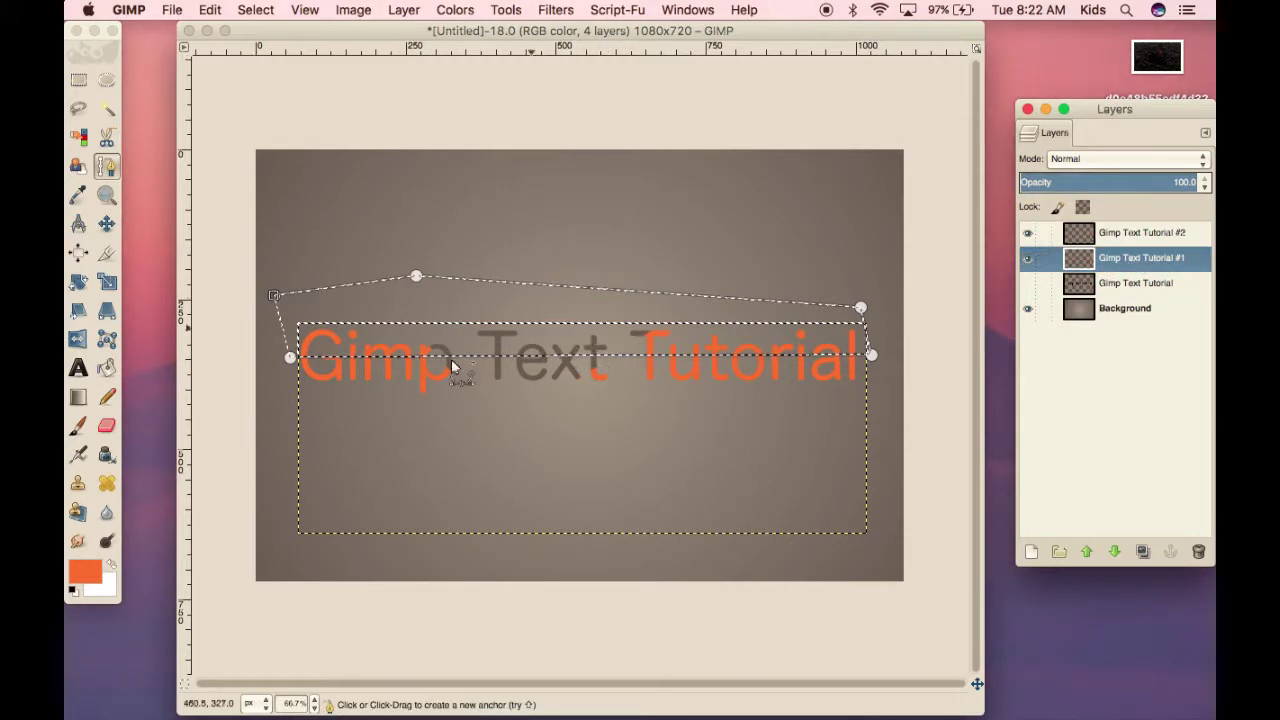
- Select layer #1's text shape with Alpha to Selection and set the foreground colour to dark grey
{"action": "right_click", "coordinate": [1132, 258]}
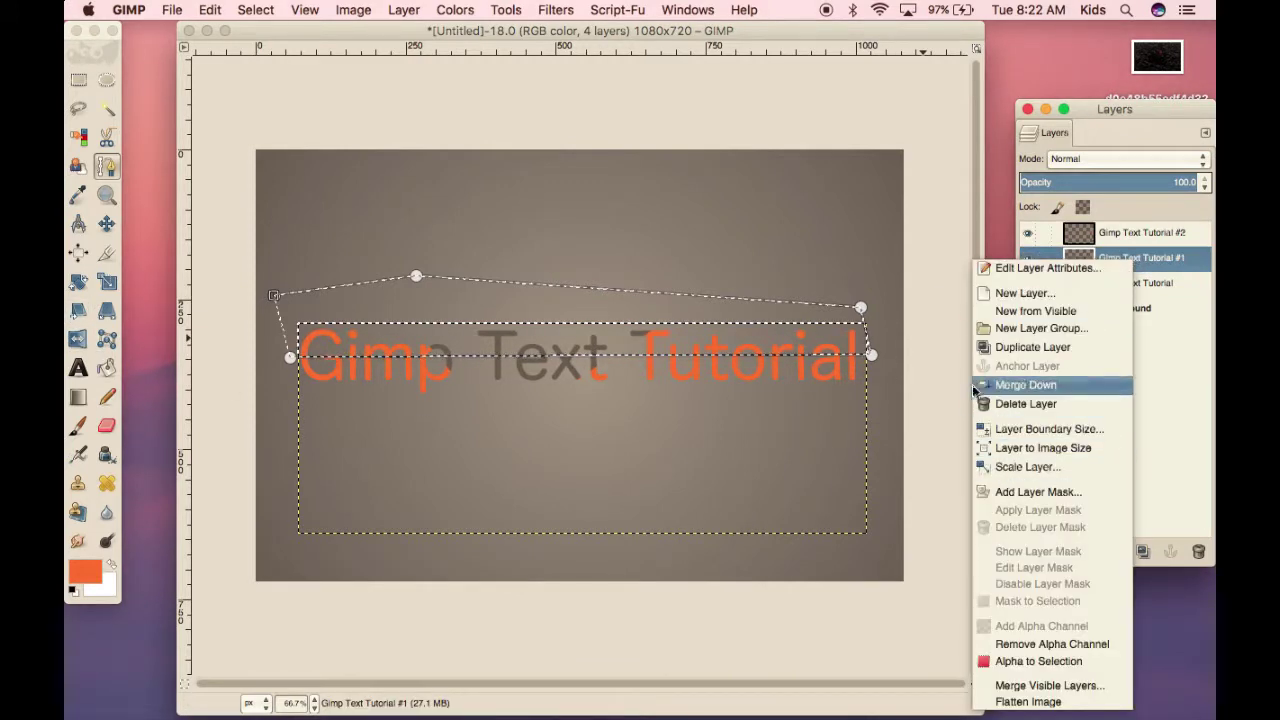
{"action": "left_click", "coordinate": [1078, 661]}
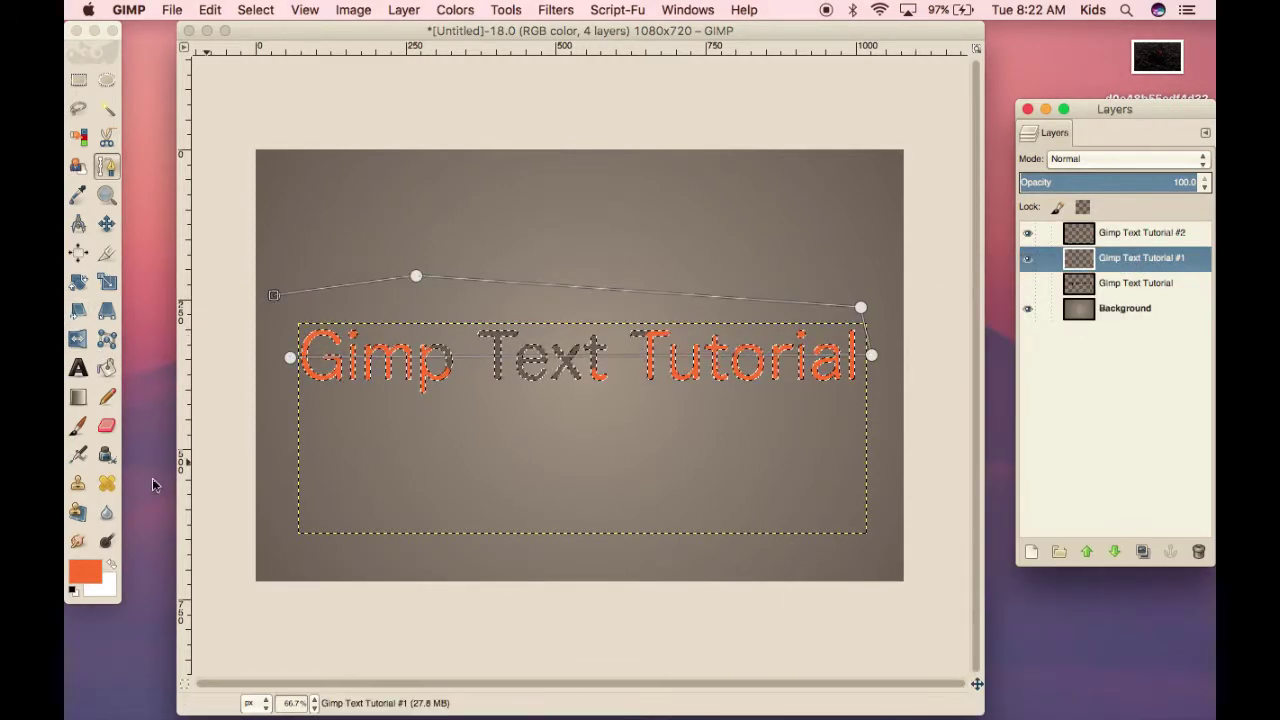
{"action": "left_click", "coordinate": [88, 572]}
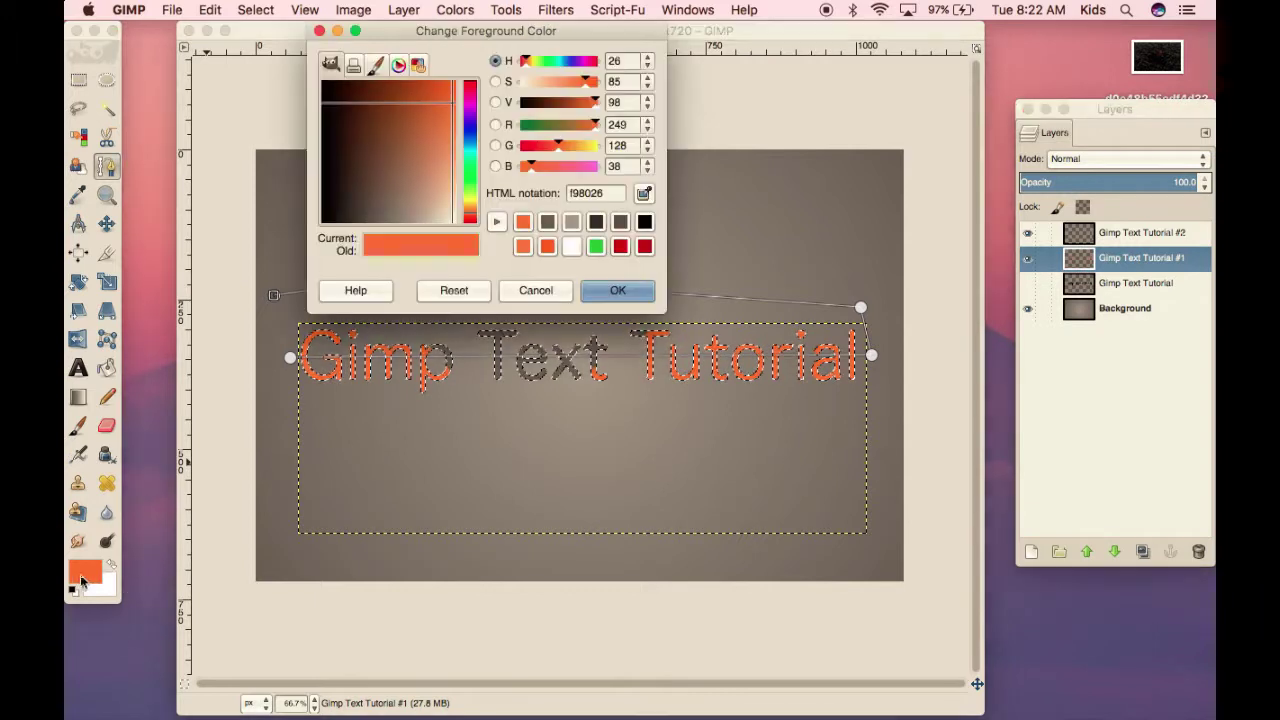
{"action": "left_click", "coordinate": [620, 222]}
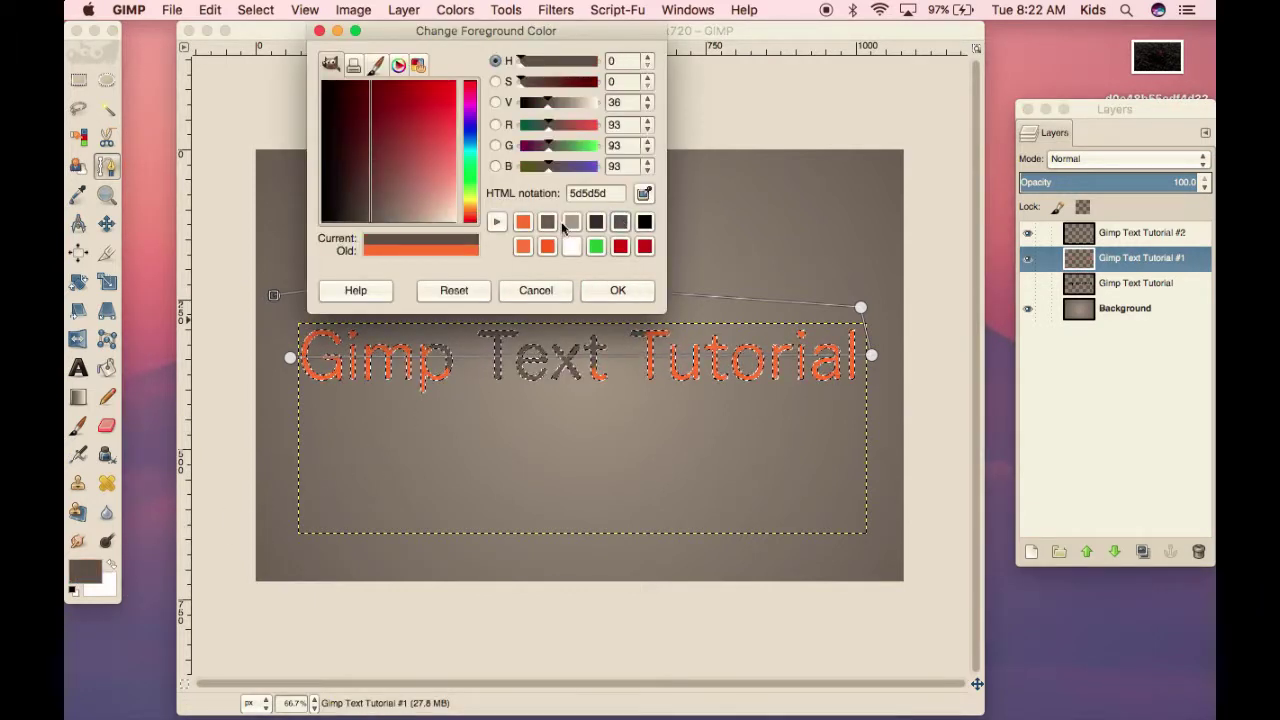
{"action": "left_click", "coordinate": [547, 224]}
{"action": "left_click", "coordinate": [620, 222]}
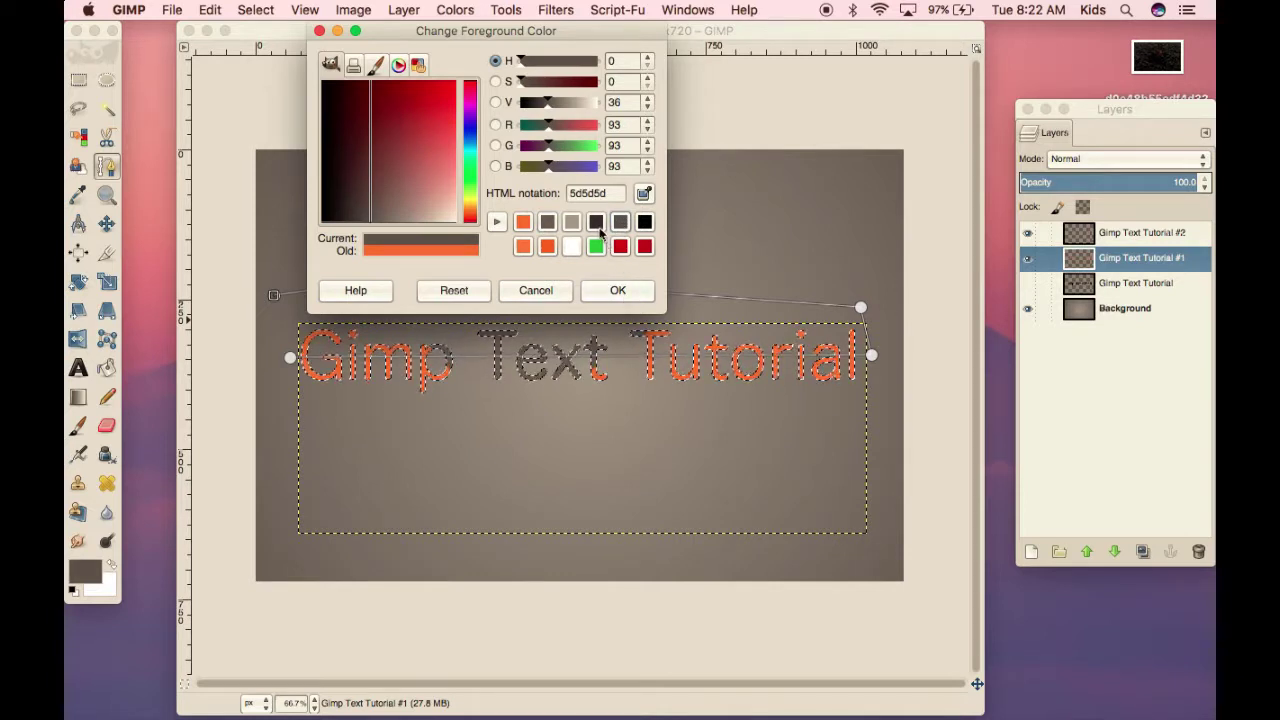
{"action": "left_click", "coordinate": [596, 222]}
{"action": "left_click", "coordinate": [620, 291]}
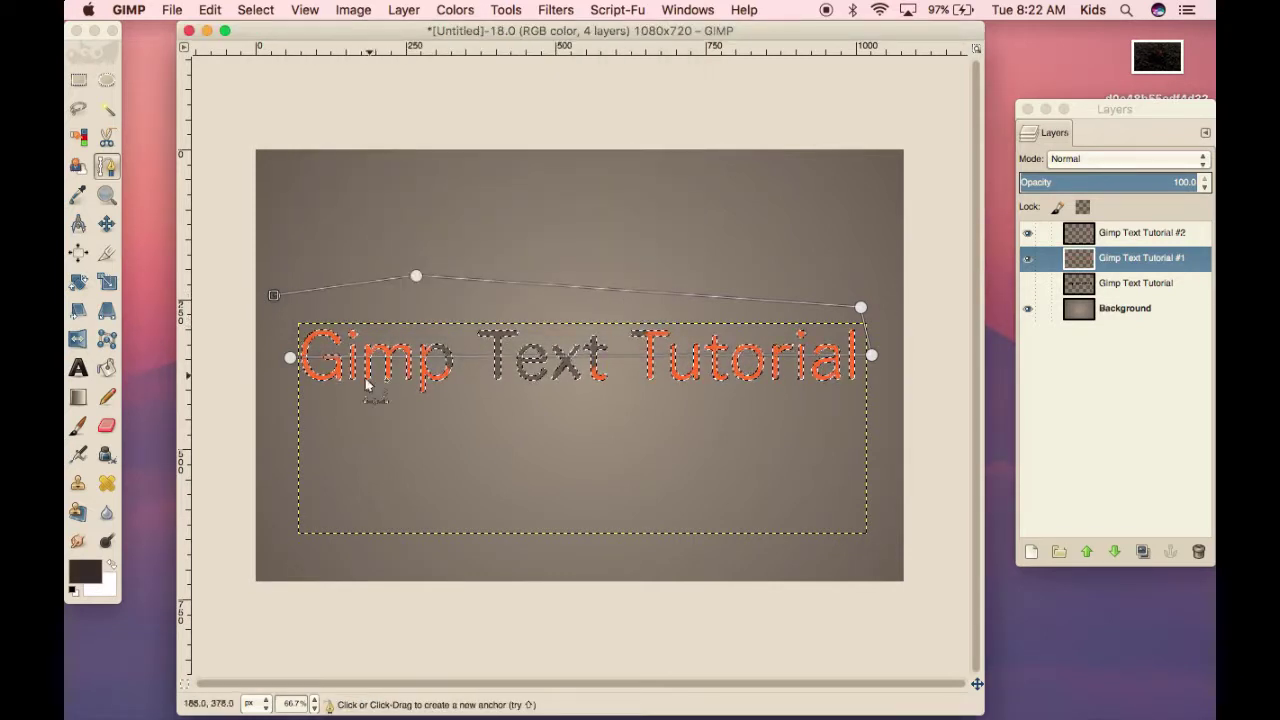
- Pencil-paint the upper parts of the letters dark grey and show the outlined text layer
{"action": "left_click", "coordinate": [107, 396]}
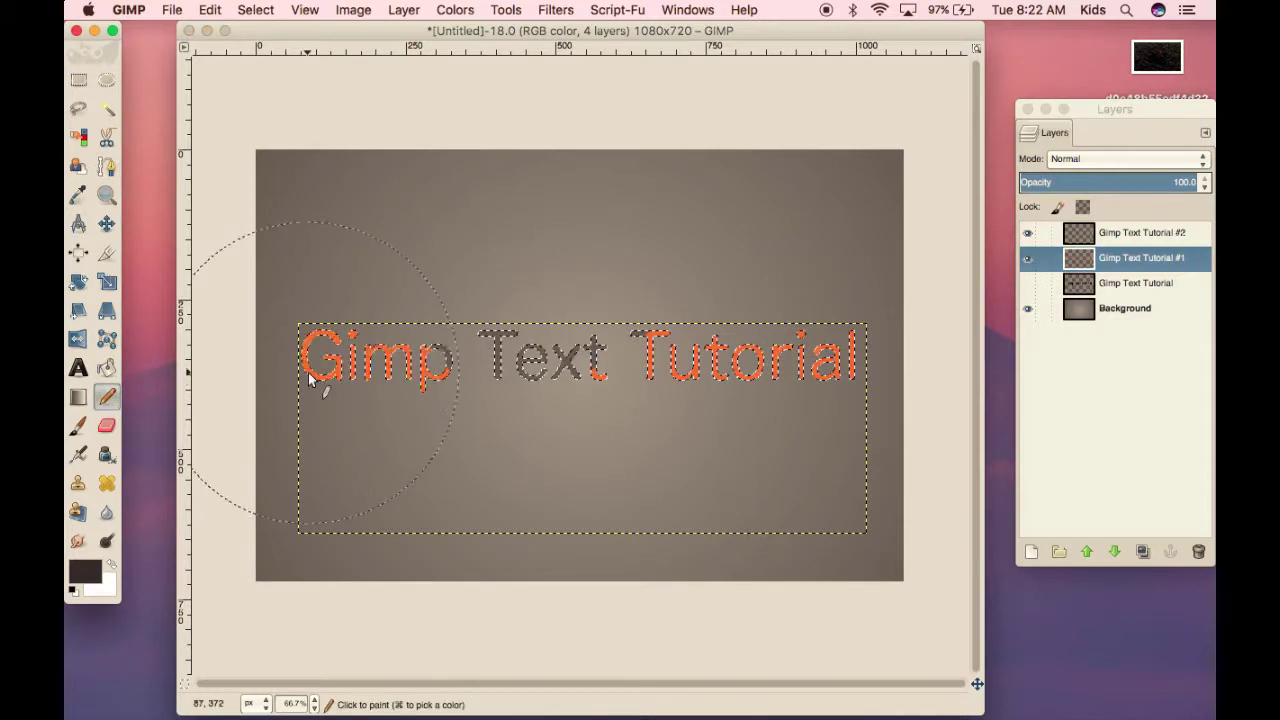
{"action": "left_click_drag", "start_coordinate": [308, 372], "coordinate": [824, 384]}
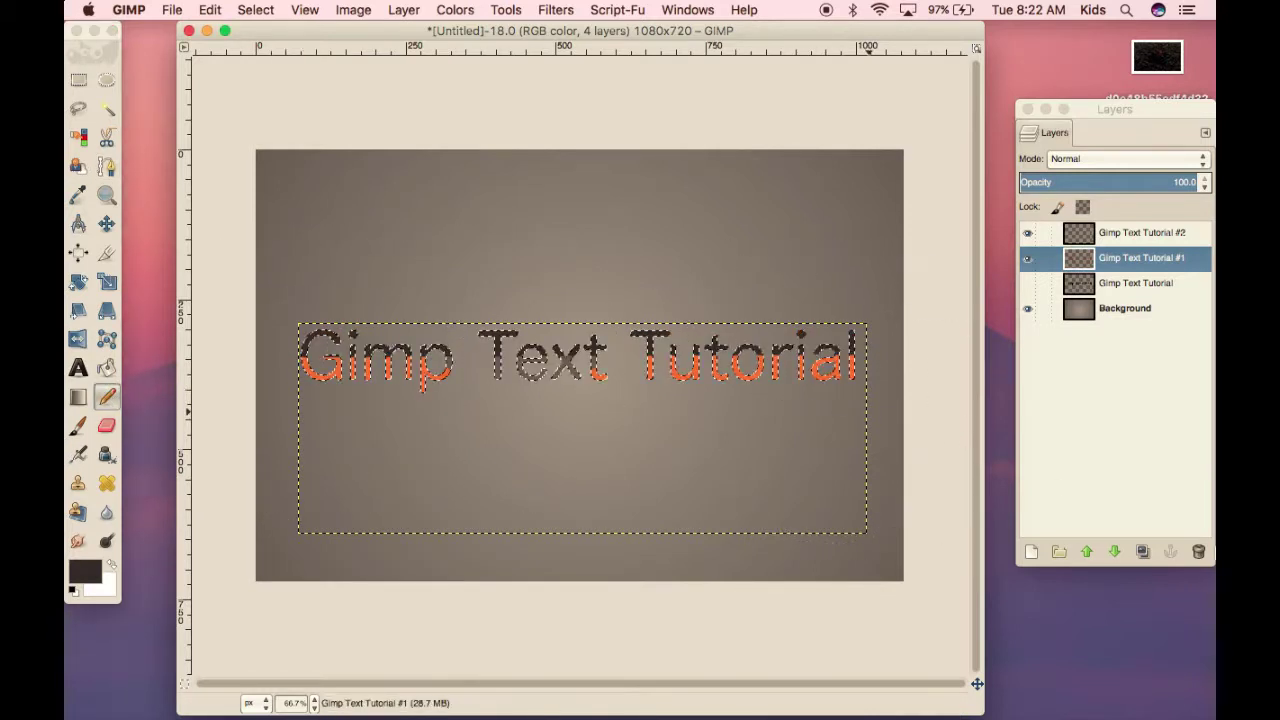
{"action": "left_click", "coordinate": [1026, 285]}
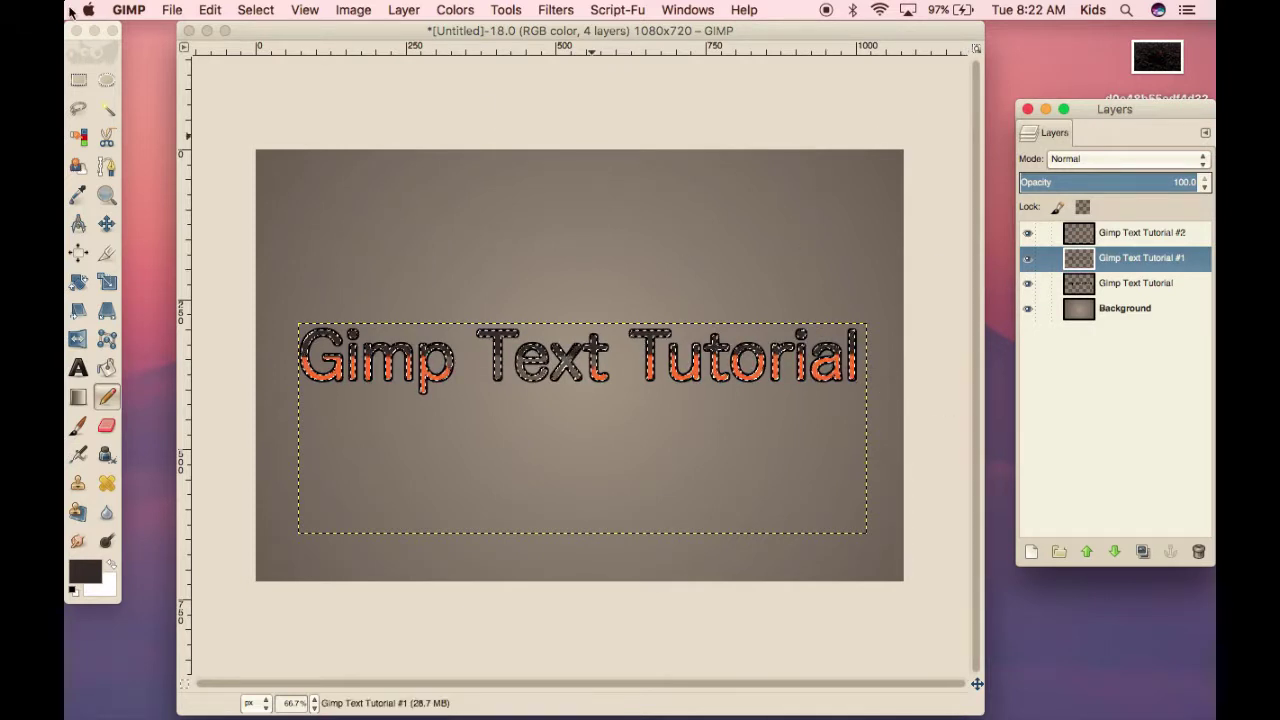
{"action": "left_click", "coordinate": [173, 11]}
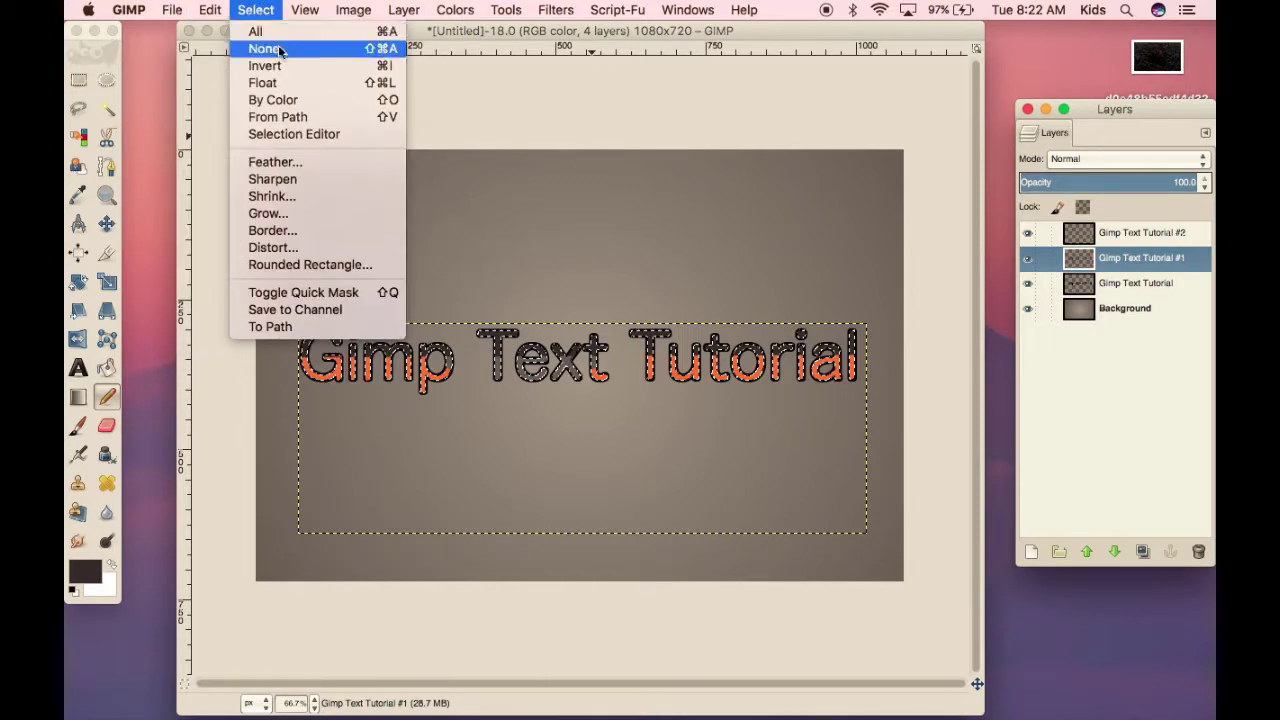
- Deselect everything with Select > None and make the Background layer active
{"action": "left_click", "coordinate": [280, 47]}
{"action": "left_click", "coordinate": [1152, 309]}
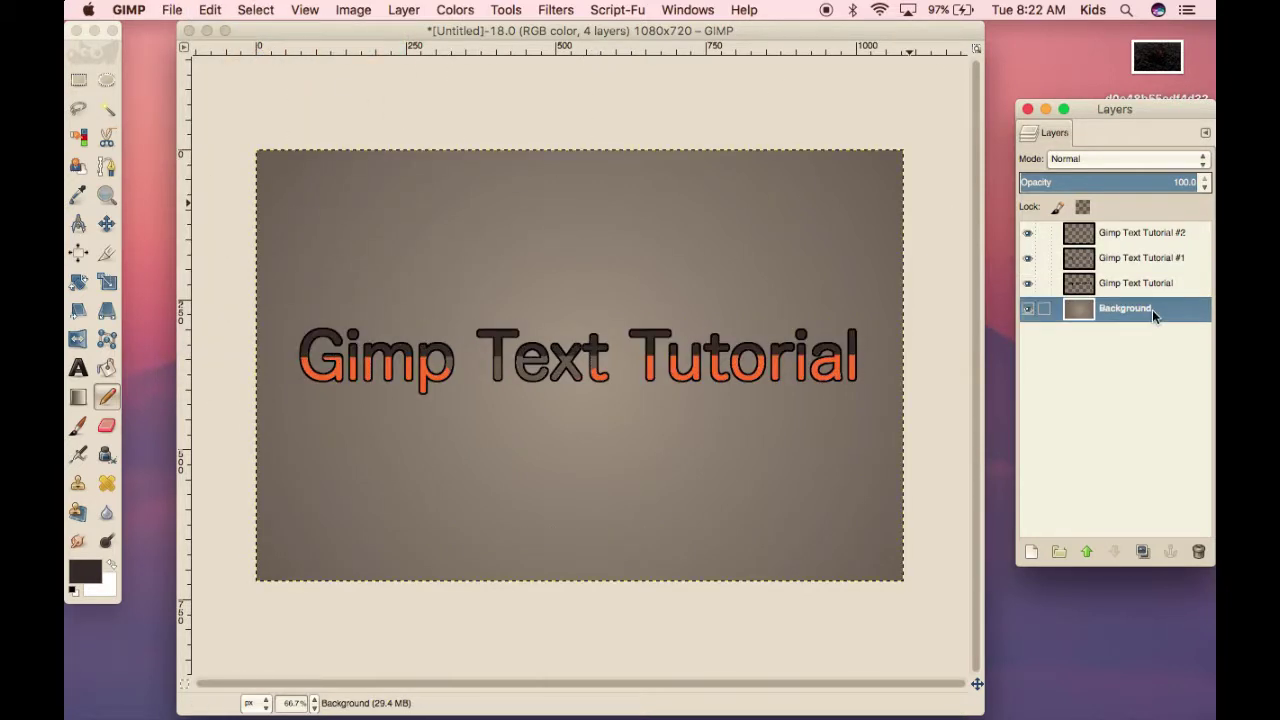